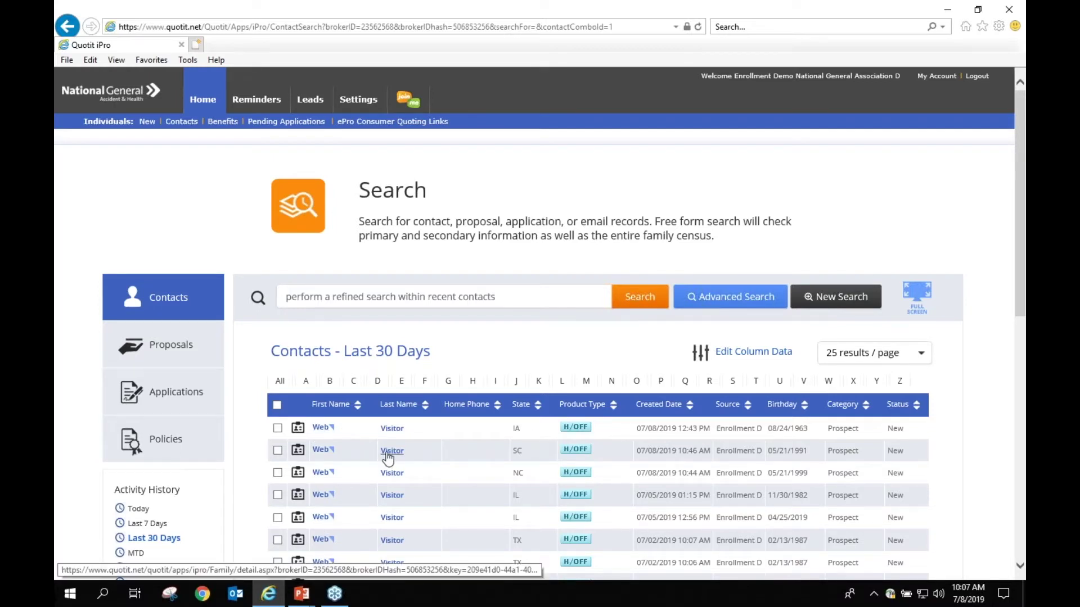
Step: Start a quick quote for zip 92833, correcting the mistyped 92633
left_click(204, 100)
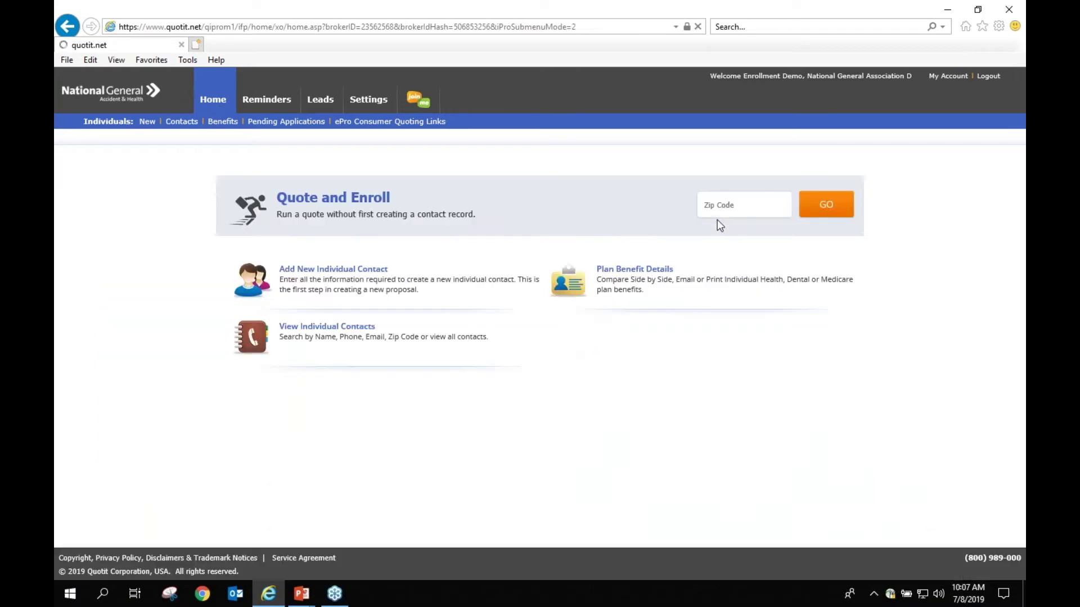
left_click(751, 208)
type("92633")
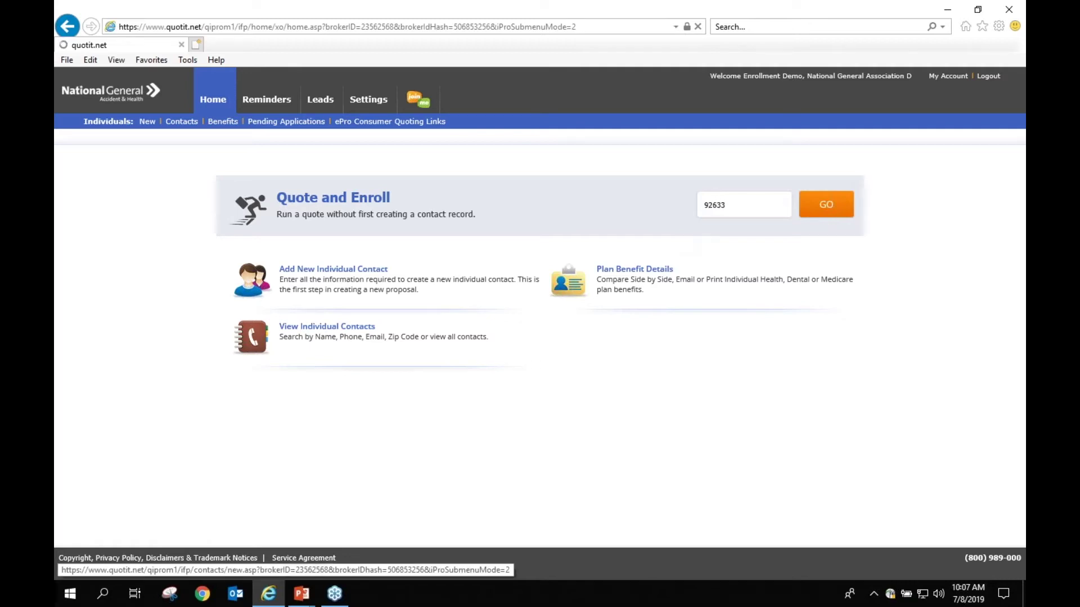
left_click(819, 214)
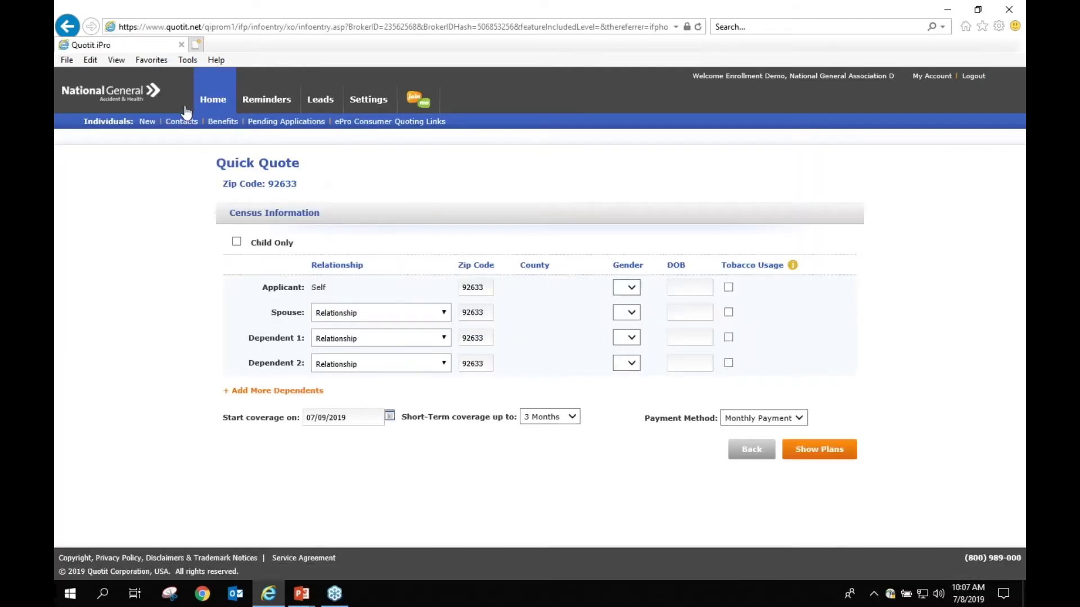
left_click(214, 100)
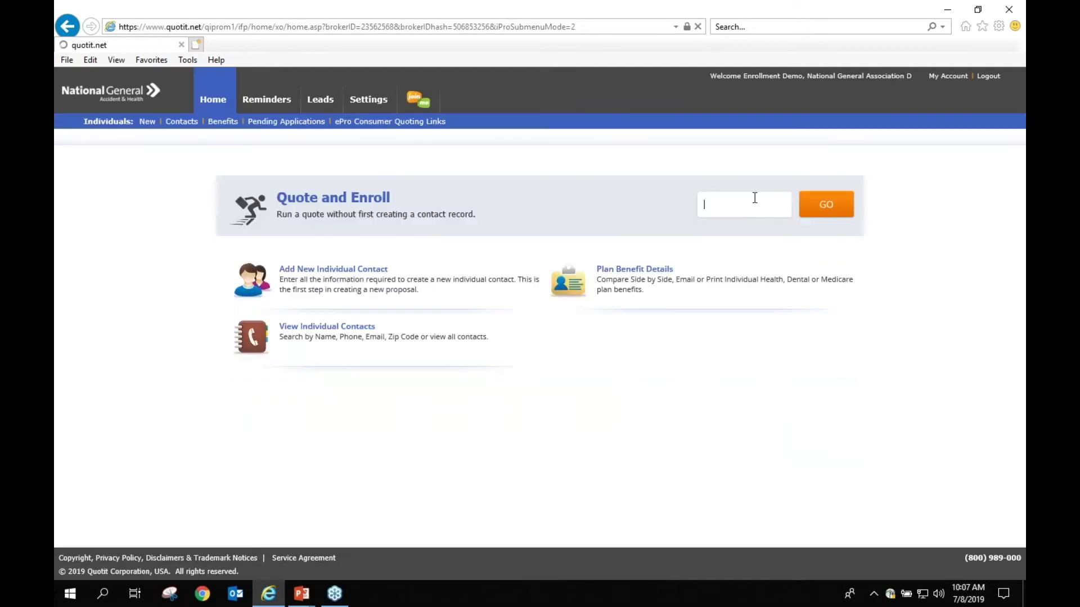
type("92833")
key("Return")
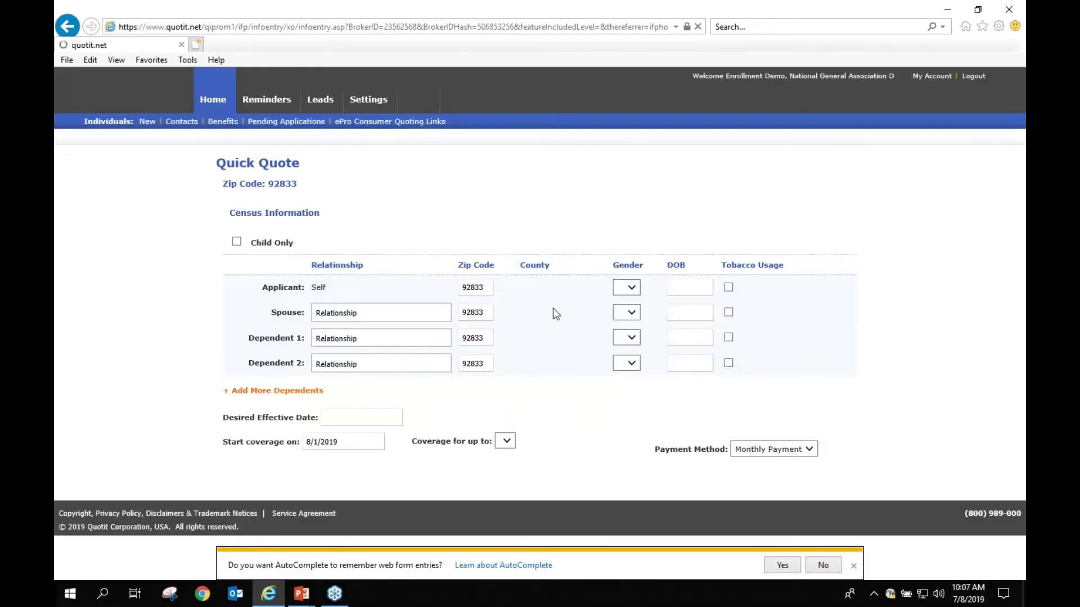
Step: Enter applicant DOB 01/01/1985 and gender M, view all plans, then go to Contacts
left_click(671, 282)
type("01/0")
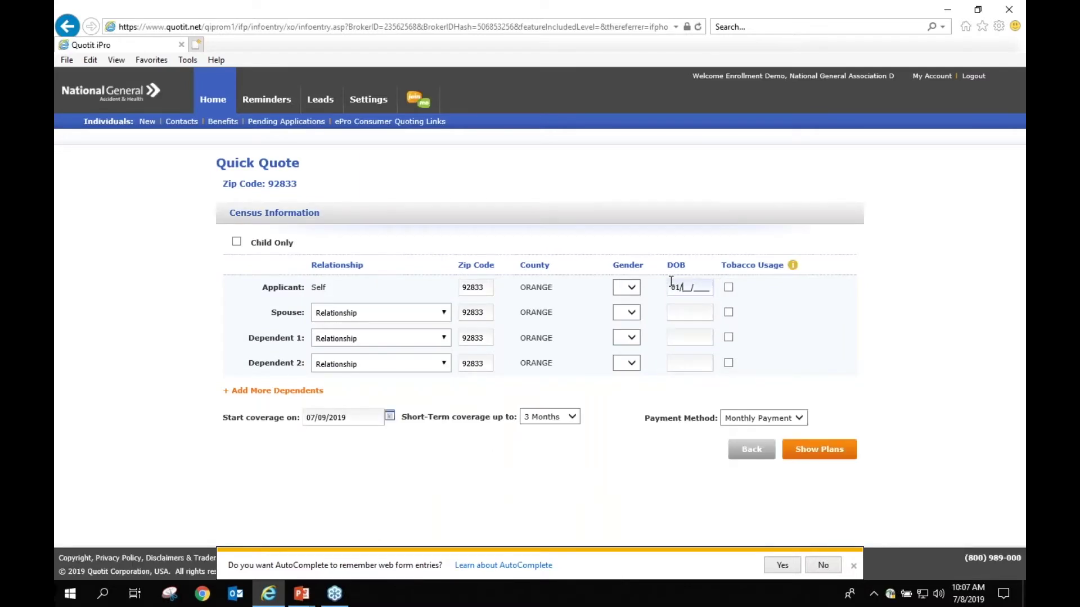
type("1/1985")
left_click(820, 457)
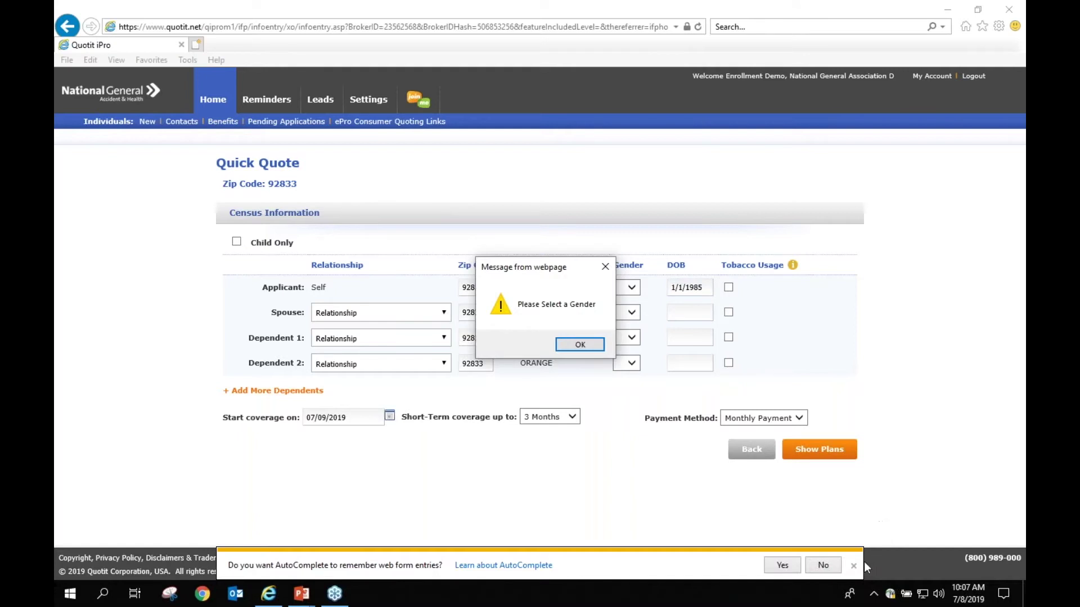
left_click(580, 344)
left_click(626, 287)
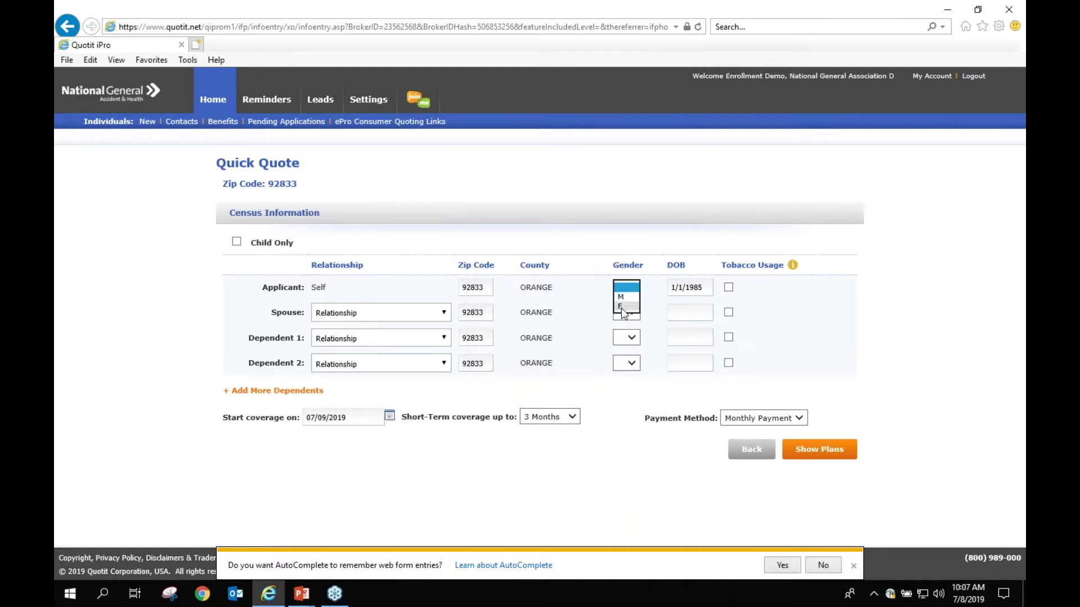
left_click(622, 305)
left_click(812, 453)
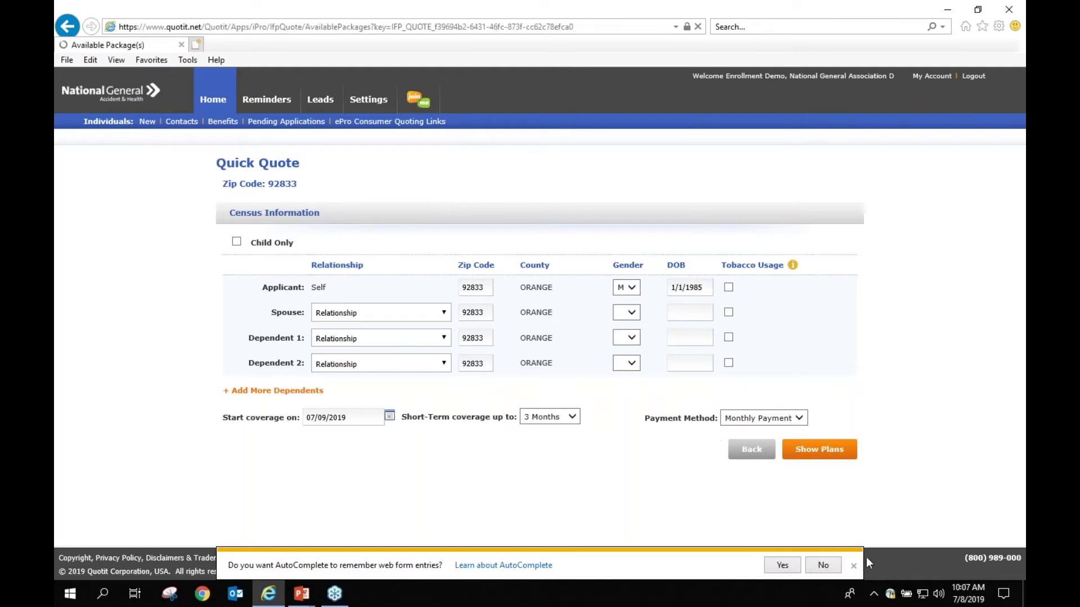
left_click(830, 567)
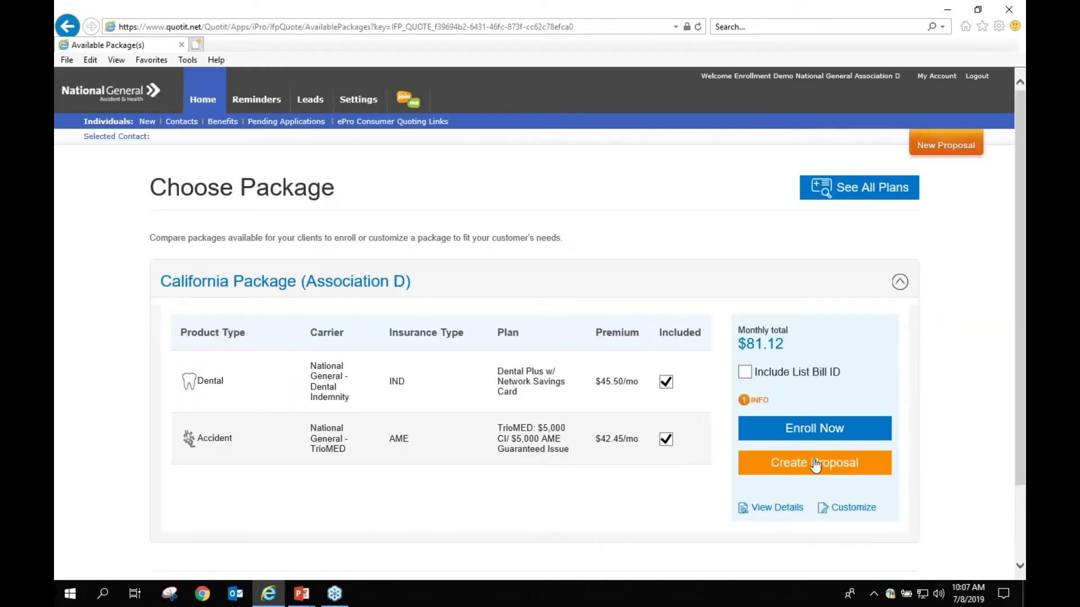
left_click(827, 188)
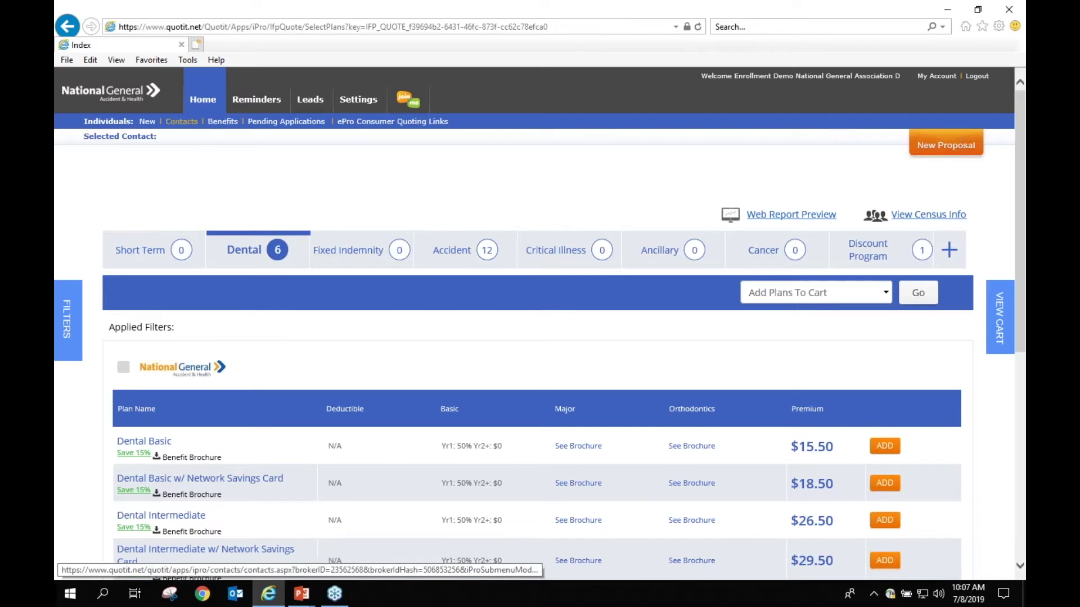
left_click(181, 121)
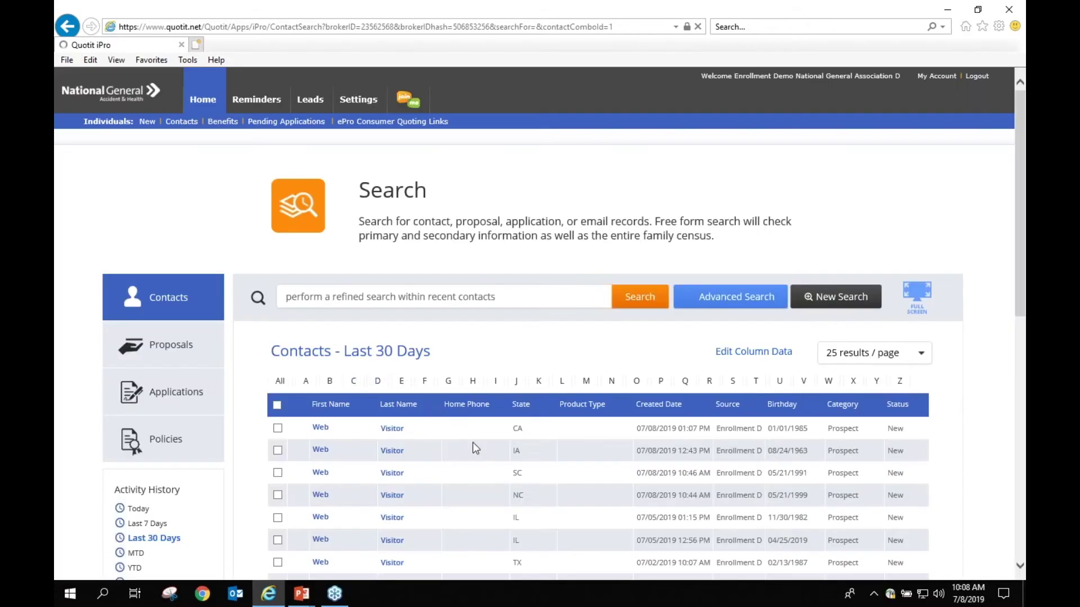
Step: Open the NC Web Visitor contact's record from the Contacts - Last 30 Days list
left_click_drag(539, 427, 349, 437)
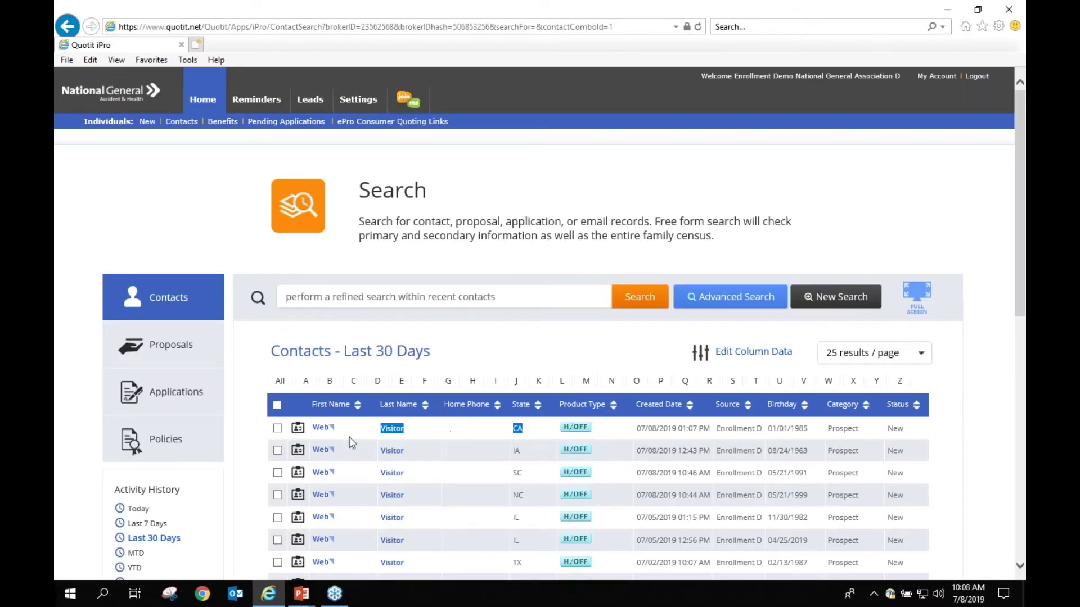
left_click(500, 438)
left_click_drag(535, 495, 326, 501)
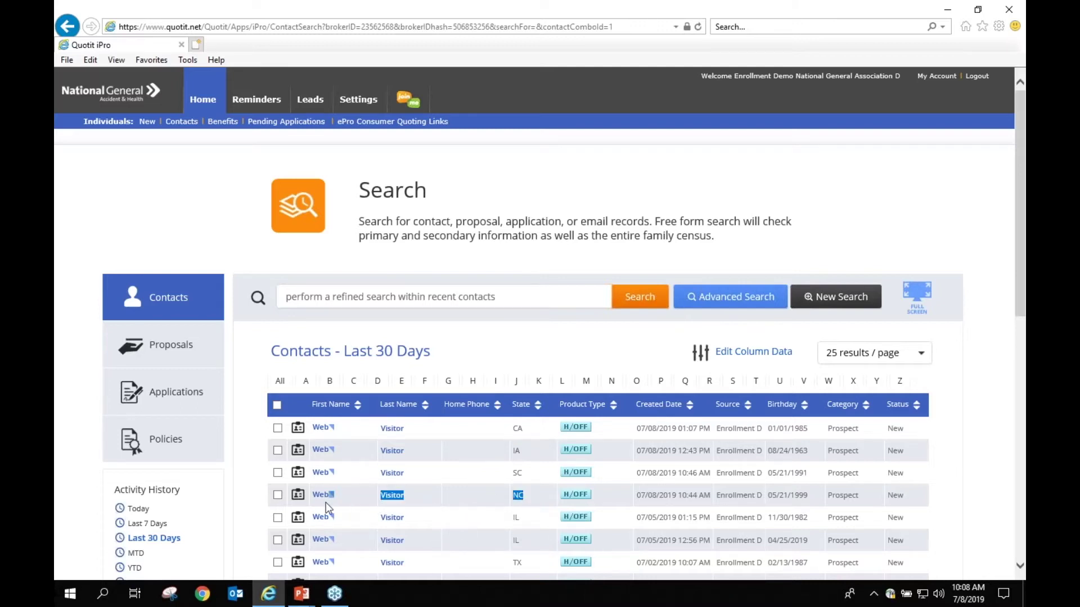
left_click(325, 498)
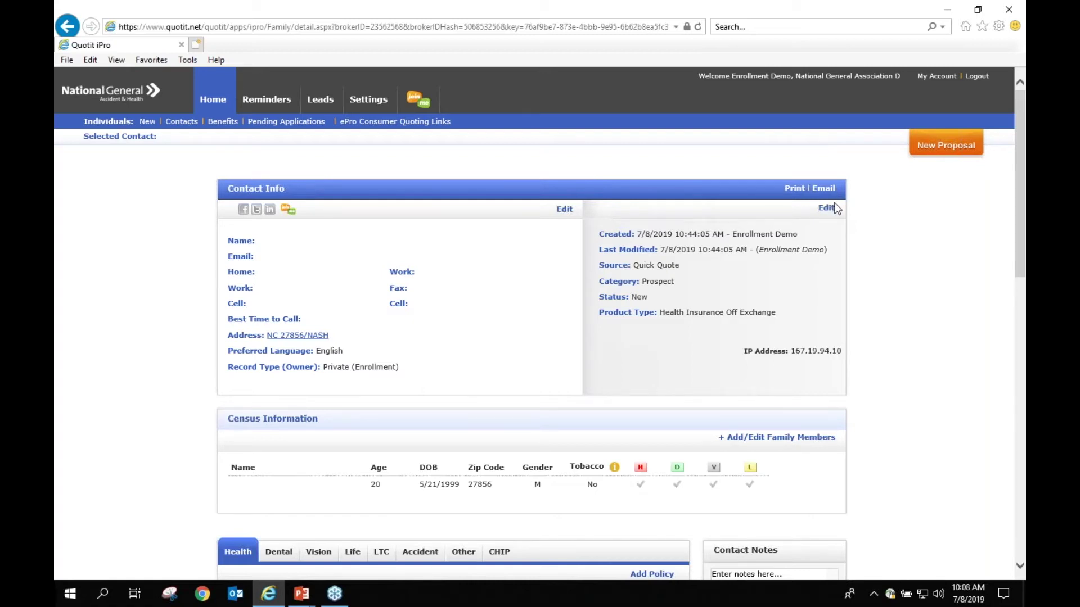
Step: Add a new Medicare category in the category list editor
left_click(831, 207)
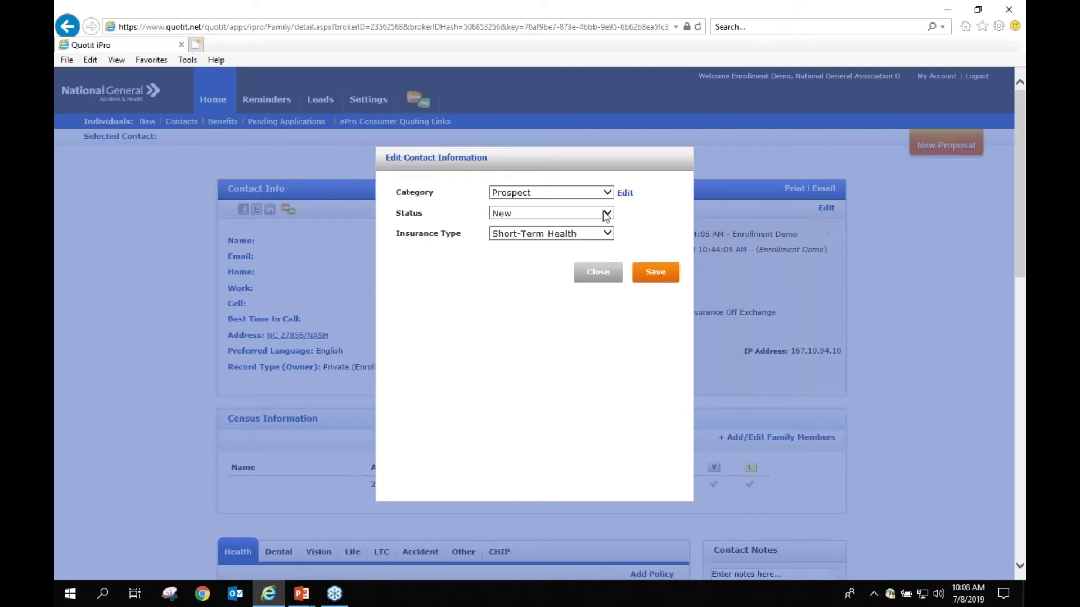
left_click(542, 196)
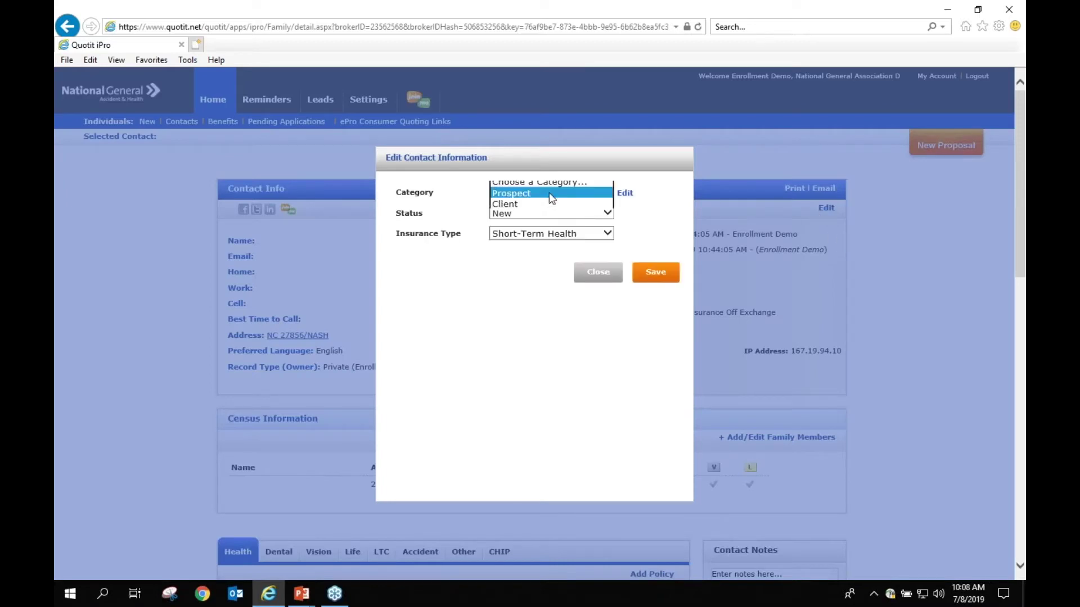
left_click(624, 193)
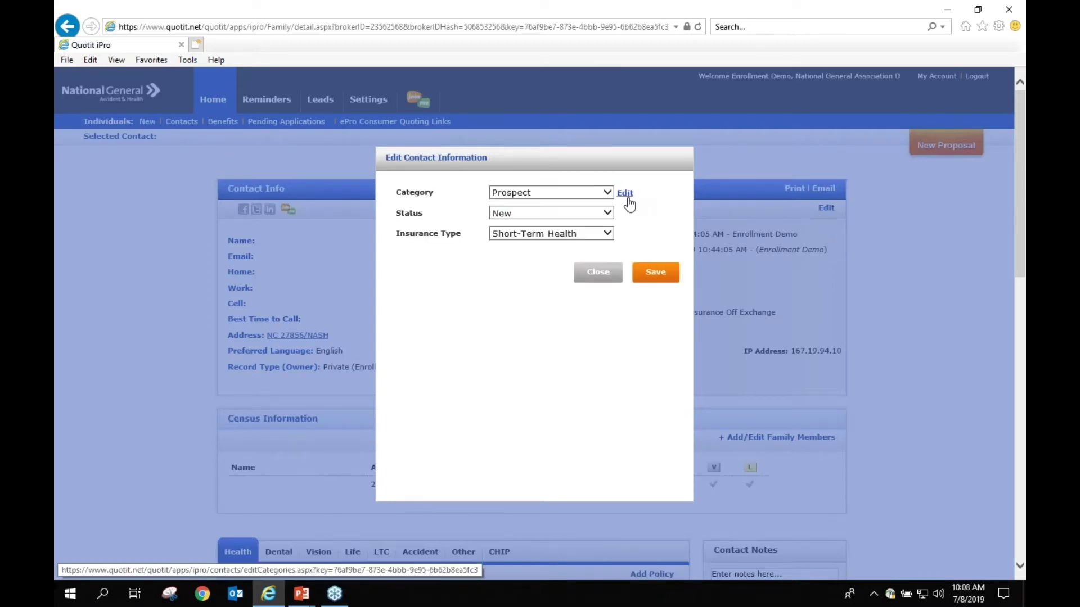
left_click(624, 193)
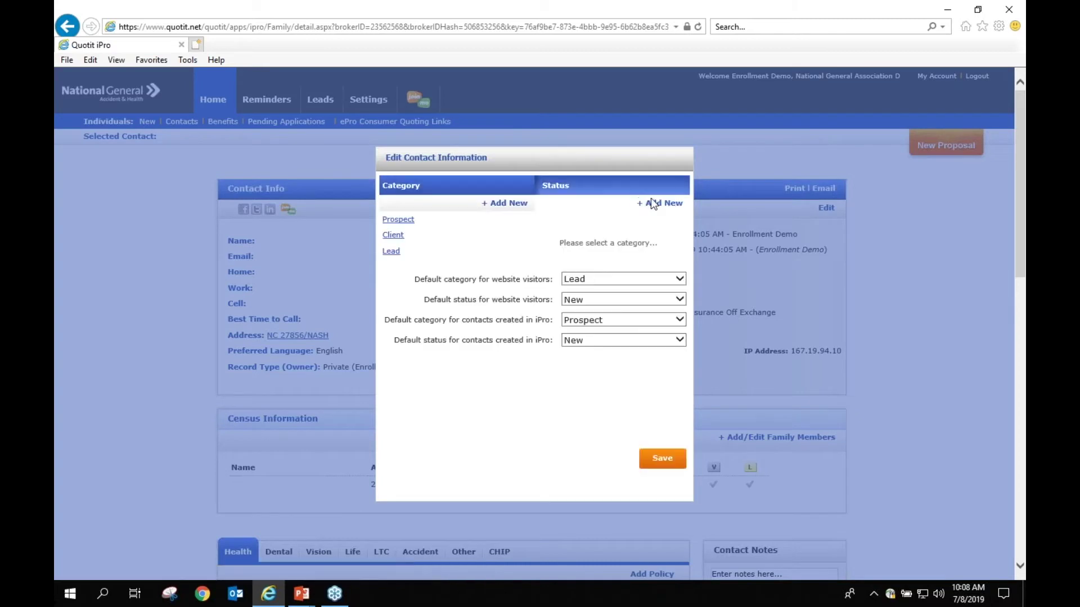
left_click(505, 205)
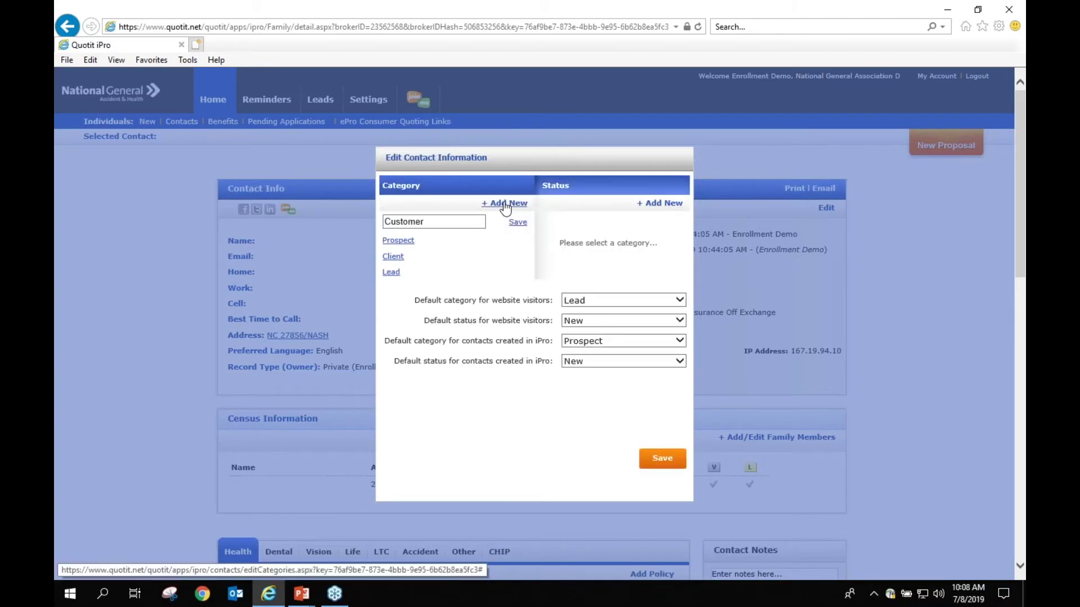
double_click(418, 222)
type("Medicare")
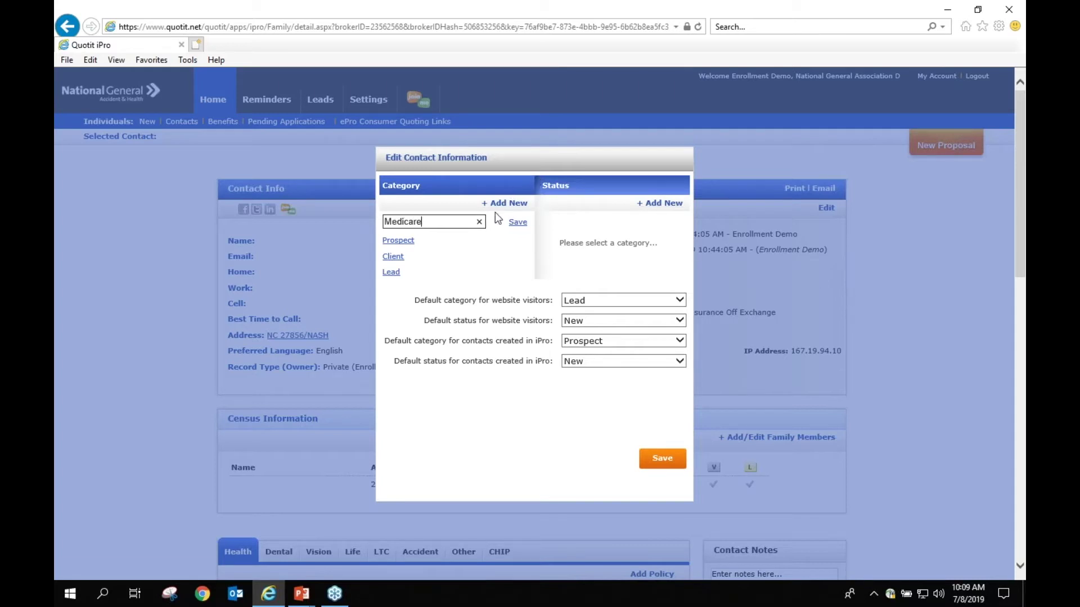
left_click(516, 224)
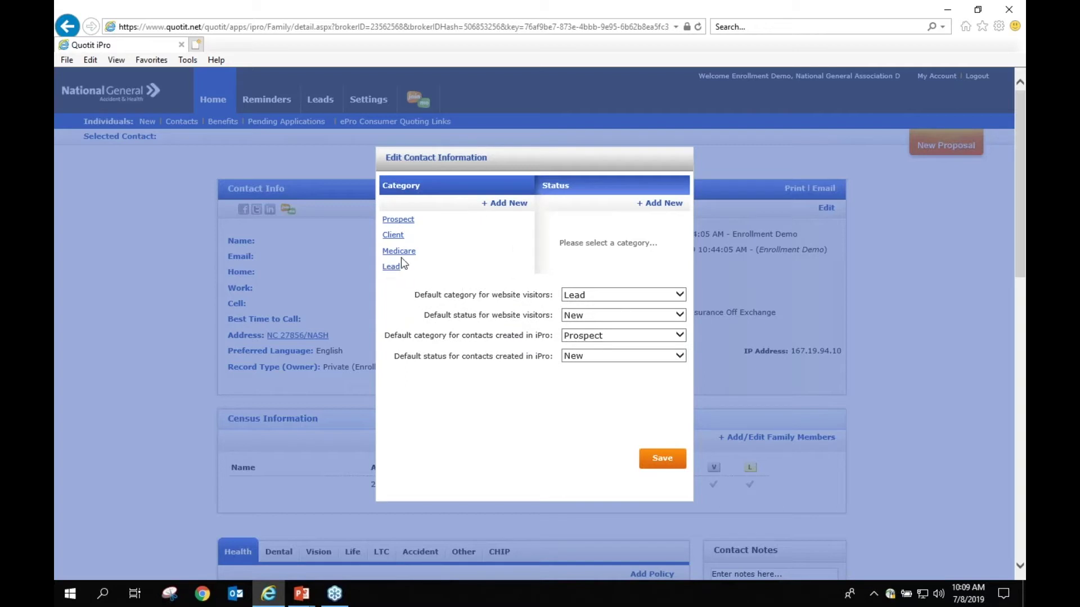
Step: Add two more categories, Under65 and Family
left_click(511, 204)
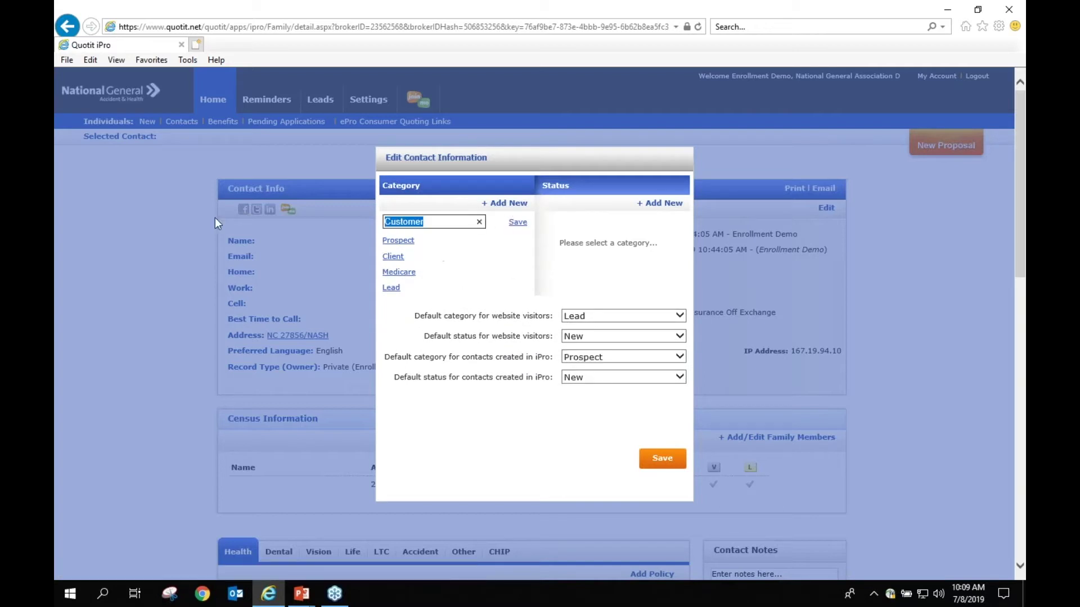
type("Under65")
left_click(516, 222)
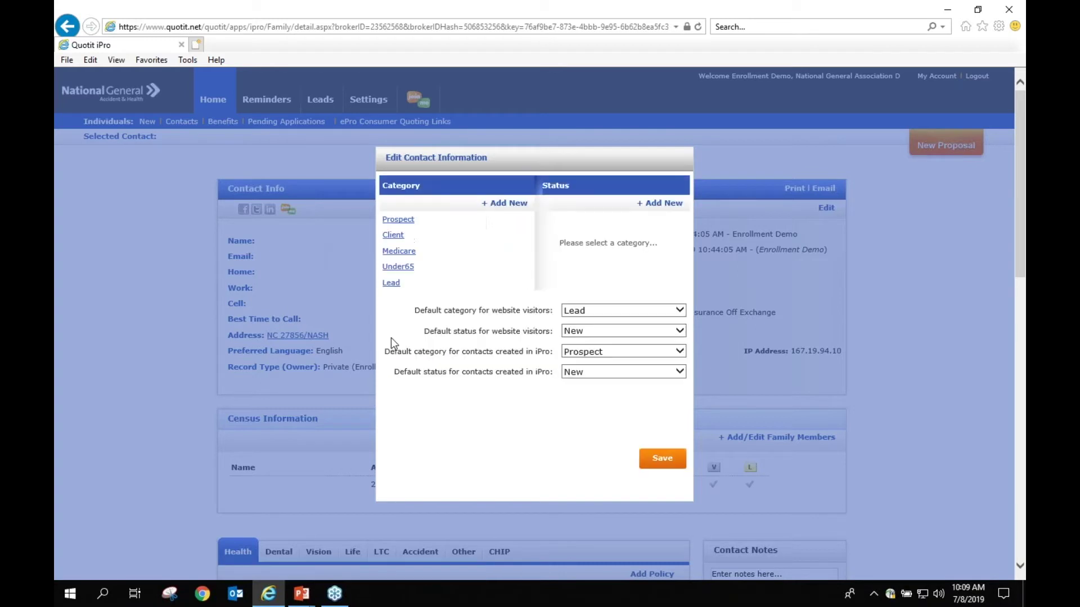
left_click(501, 204)
double_click(431, 221)
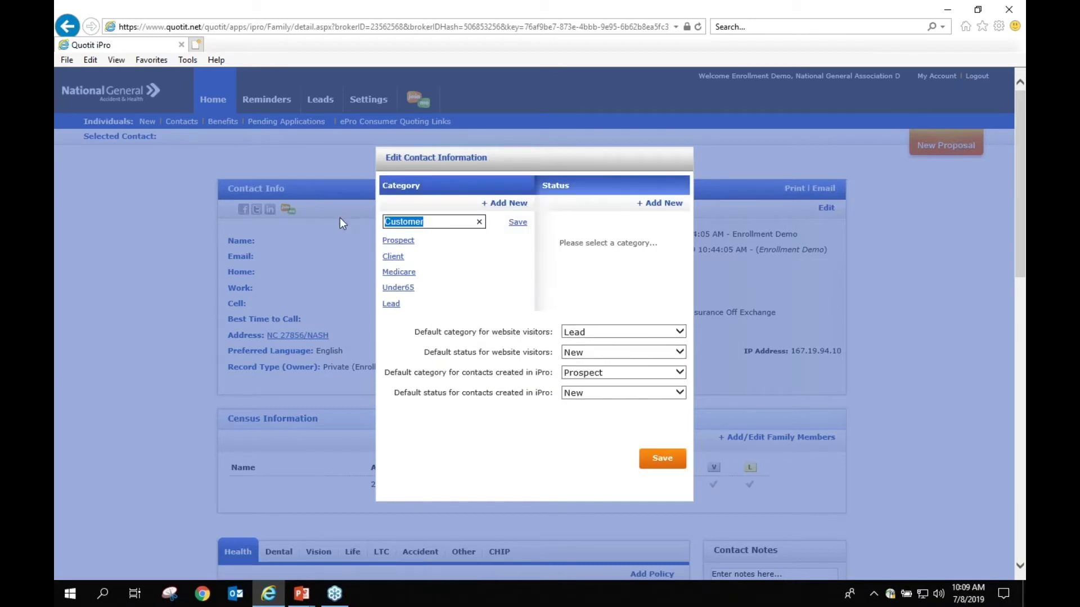
type("Family")
left_click(517, 222)
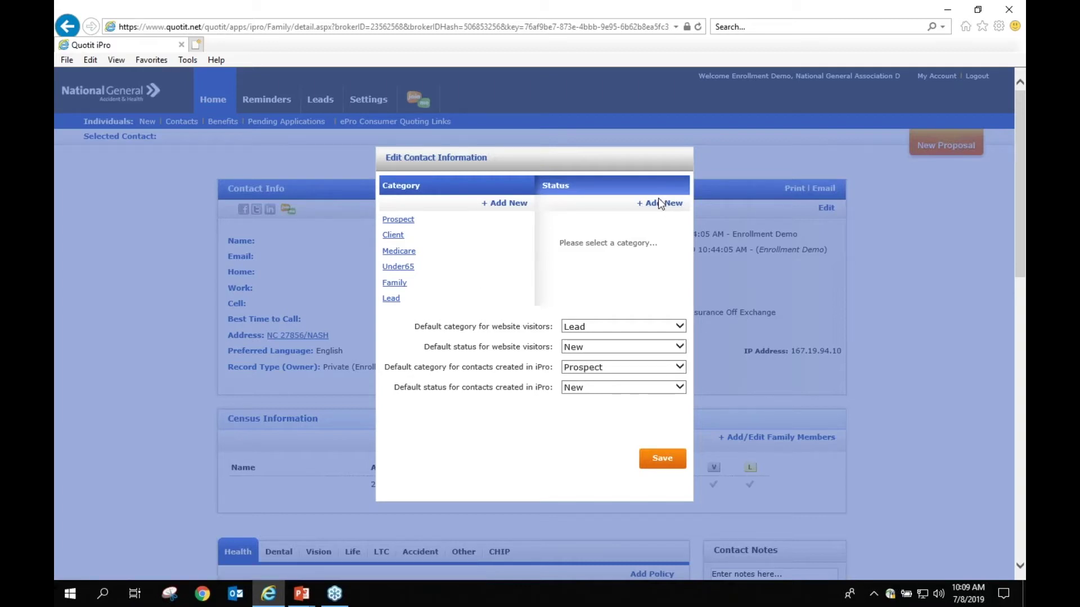
Step: Set the contact's category to Family and save
left_click(657, 458)
left_click(550, 191)
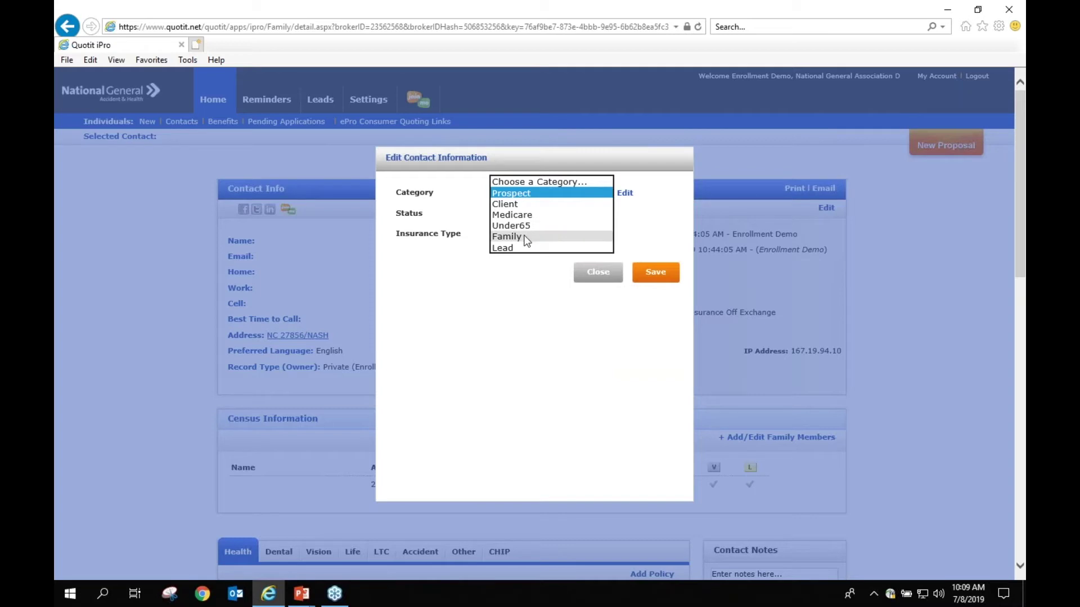
left_click(528, 237)
left_click(652, 275)
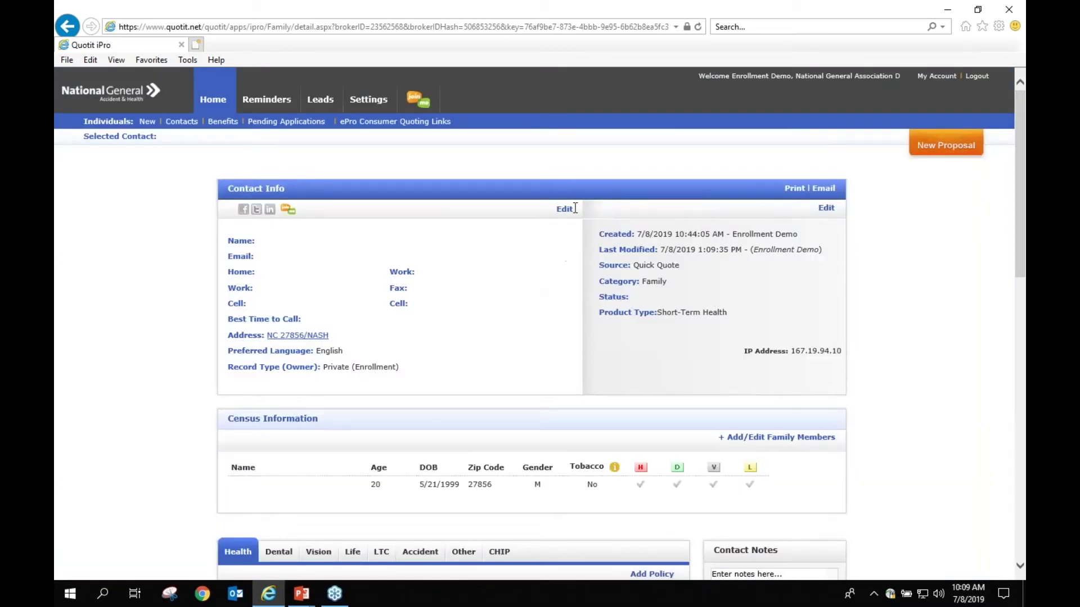
Step: Enter the contact's first and last name, e-mail and home phone, save, and return to Contacts
left_click(564, 210)
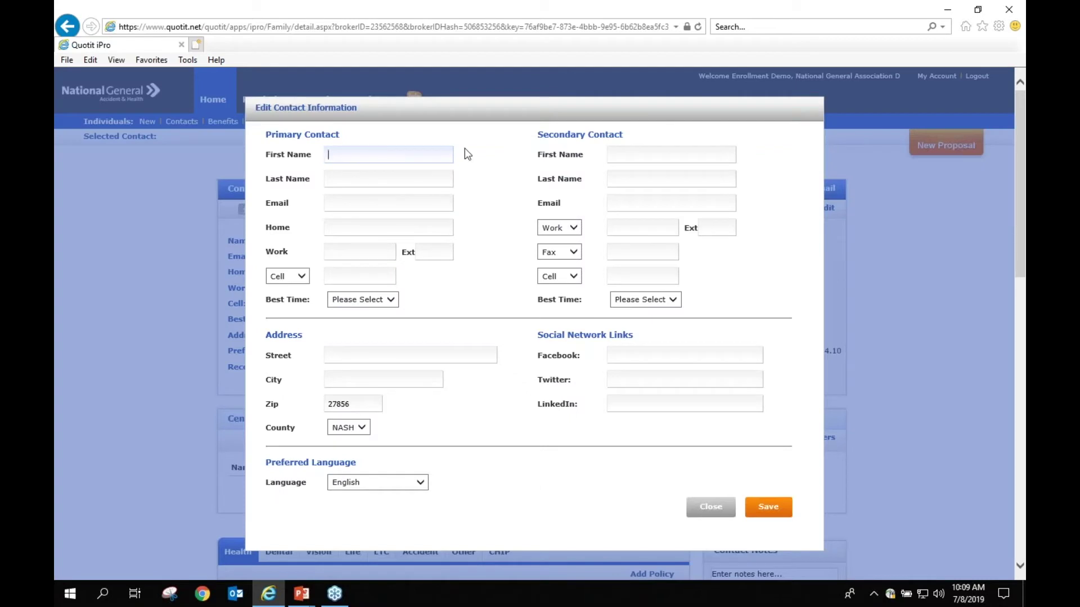
type("Bob")
key("Tab")
type("Smith")
key("Tab")
type("bob@bob.com")
key("Tab")
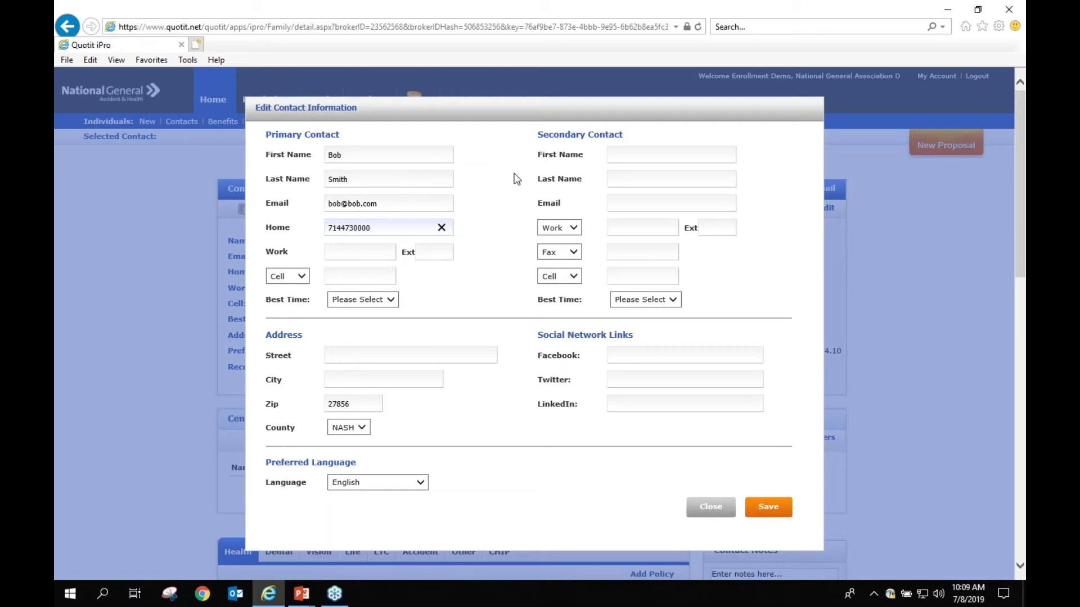
left_click(768, 508)
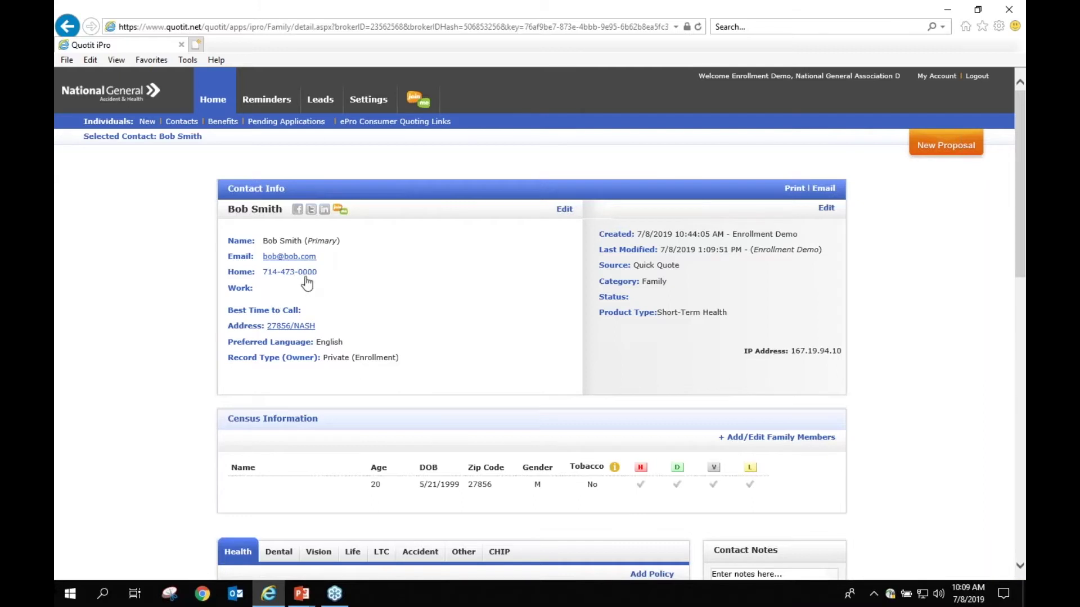
left_click(180, 123)
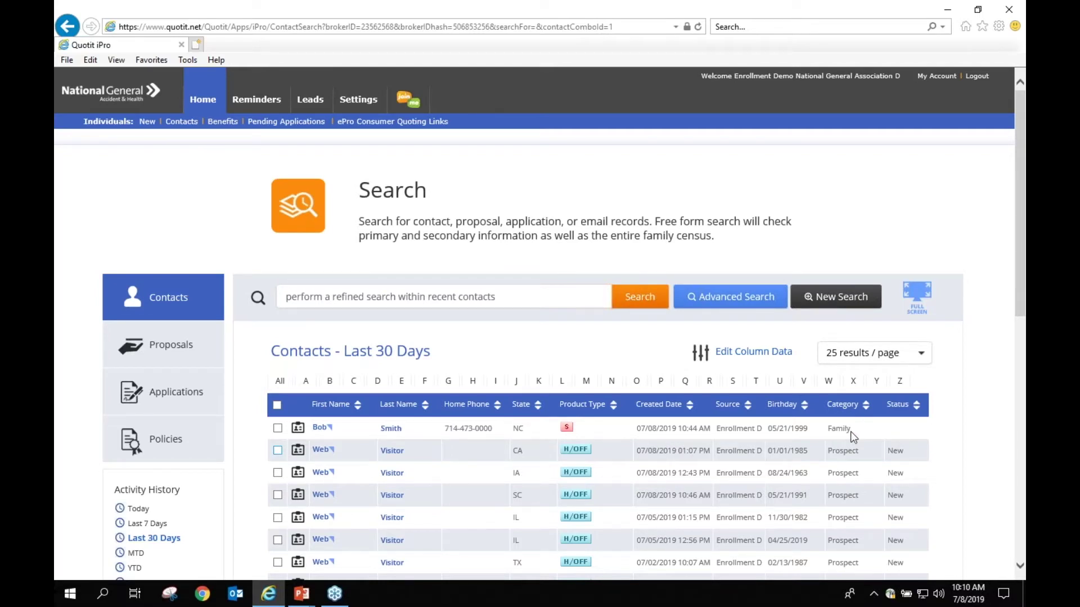
left_click(872, 444)
left_click(763, 304)
scroll(743, 360, "down", 1)
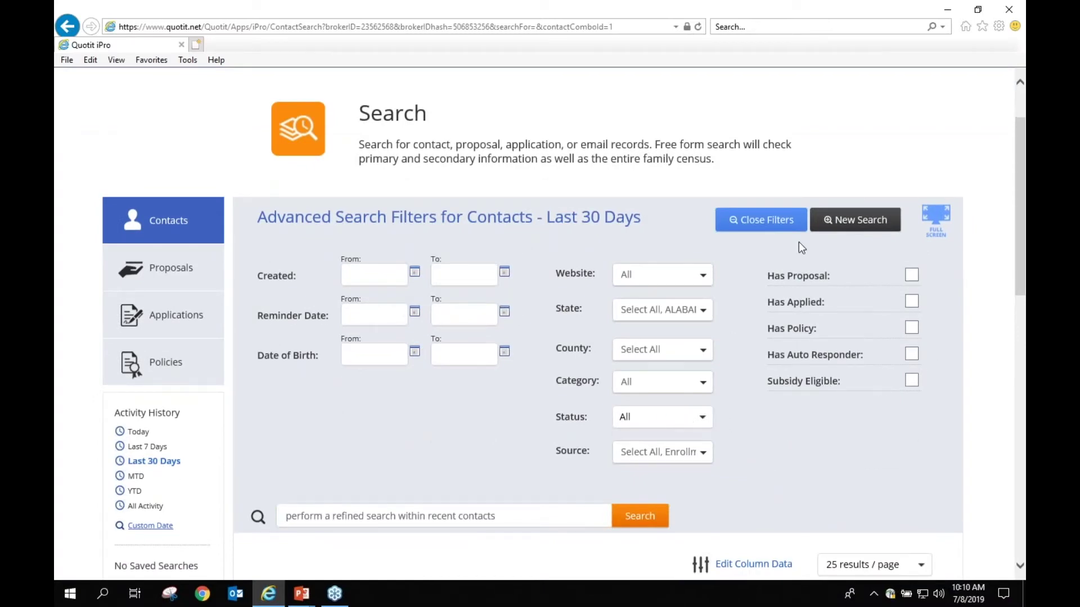
left_click(793, 224)
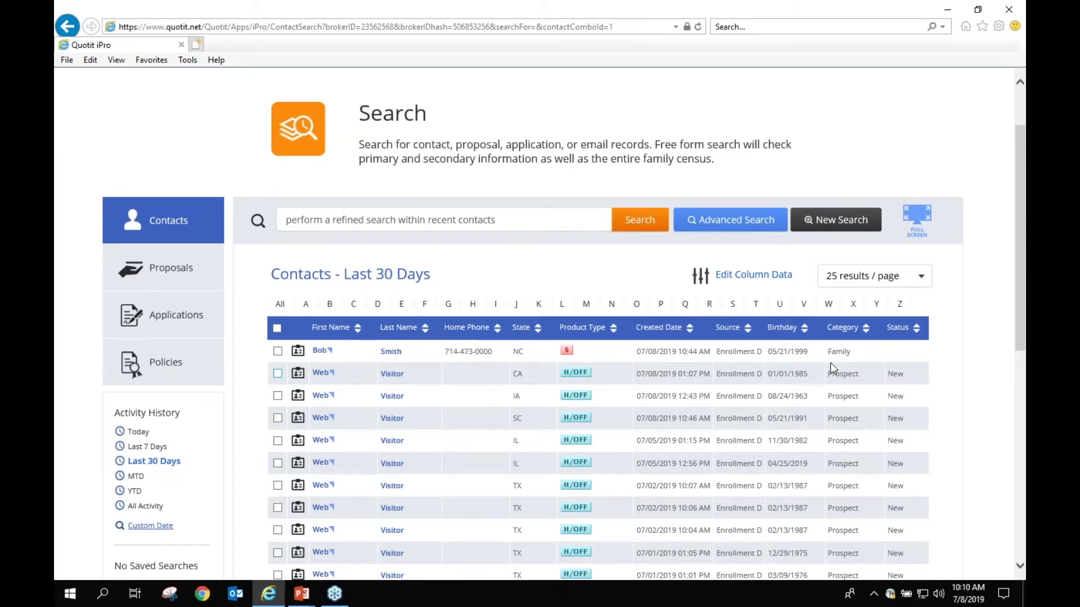
left_click(319, 352)
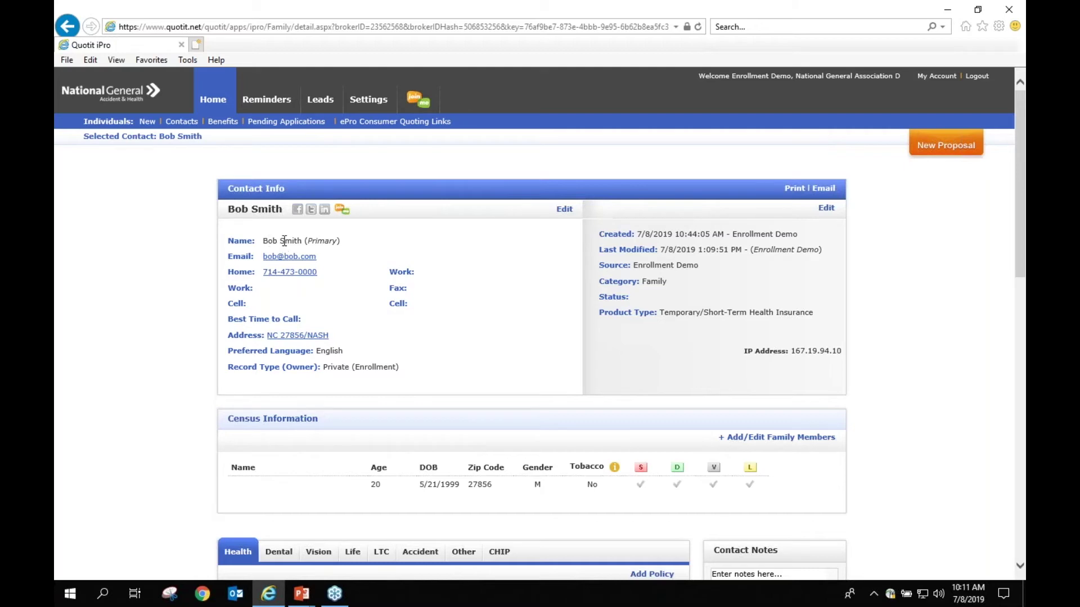
Step: Add a new household dependent and enter the dependent's first and last name
left_click(726, 437)
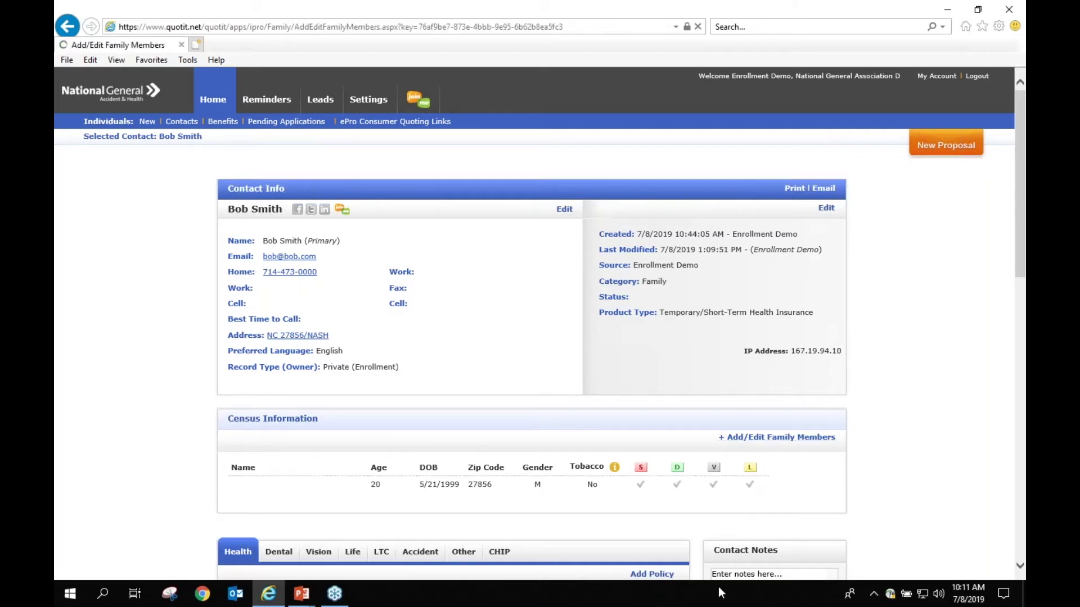
scroll(301, 359, "down", 2)
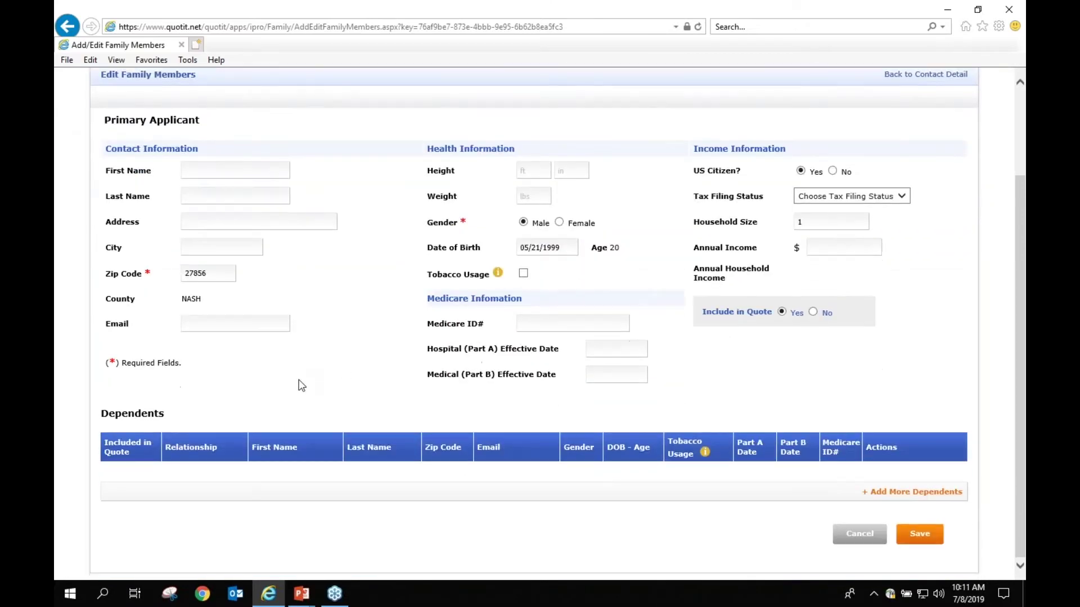
scroll(338, 338, "up", 2)
scroll(296, 302, "down", 2)
left_click(920, 492)
type("Gra")
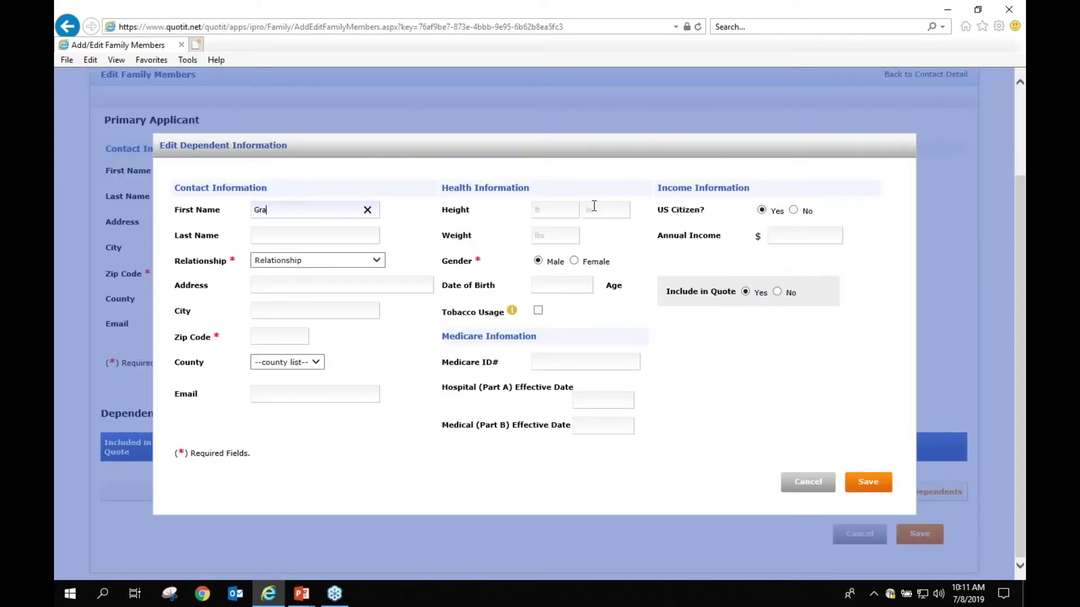
type("ndma")
key("Tab")
type("Smith")
Step: Set relationship Grandfather/Grandmother, zip 33065, DOB 01/01/1940, and save the family members
left_click(374, 260)
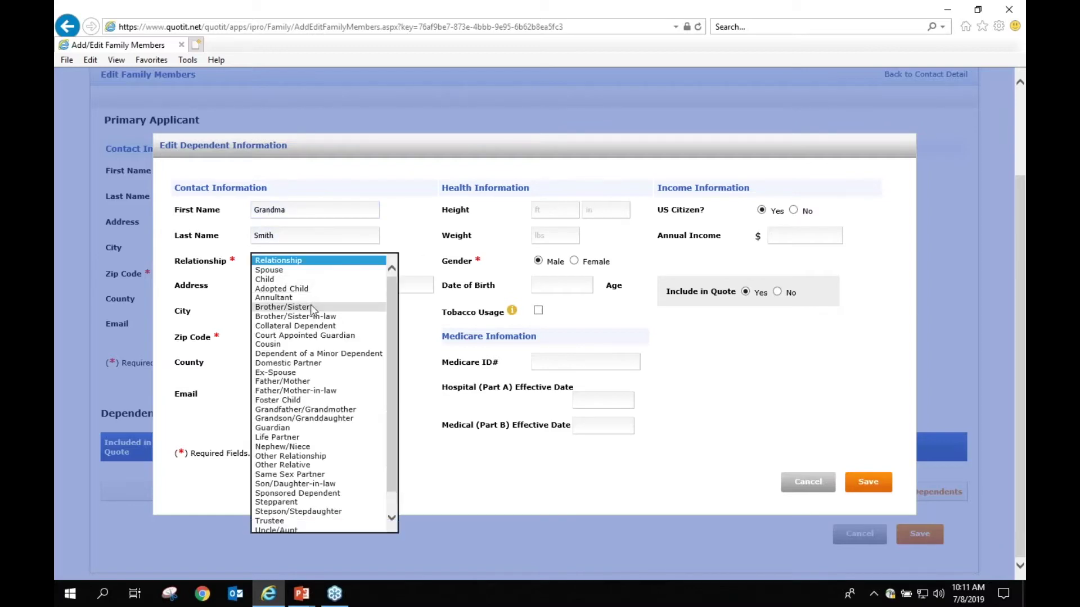
scroll(311, 305, "down", 1)
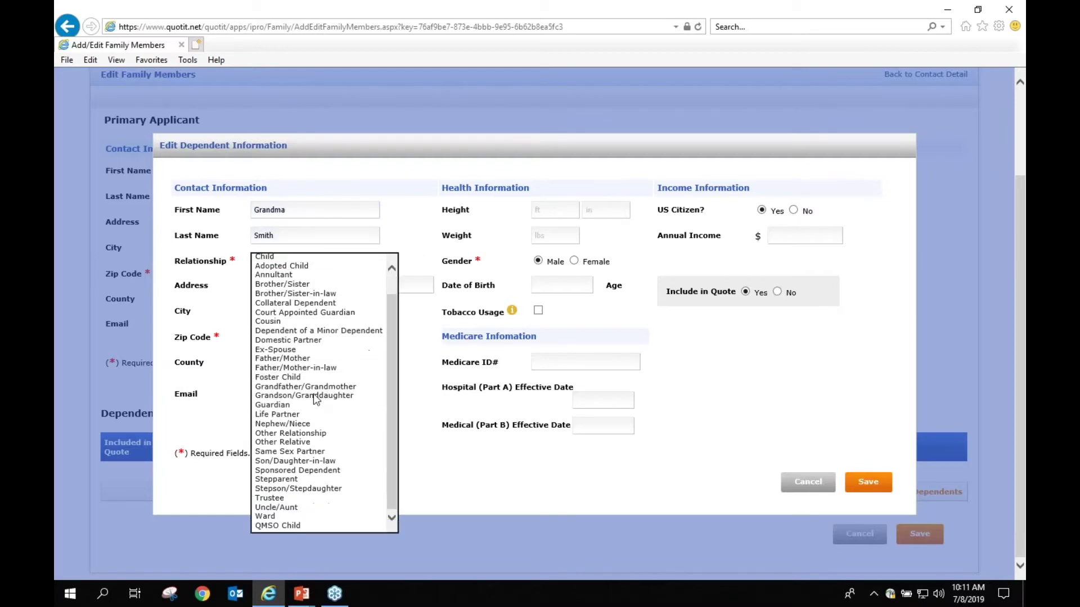
left_click(279, 387)
left_click(287, 333)
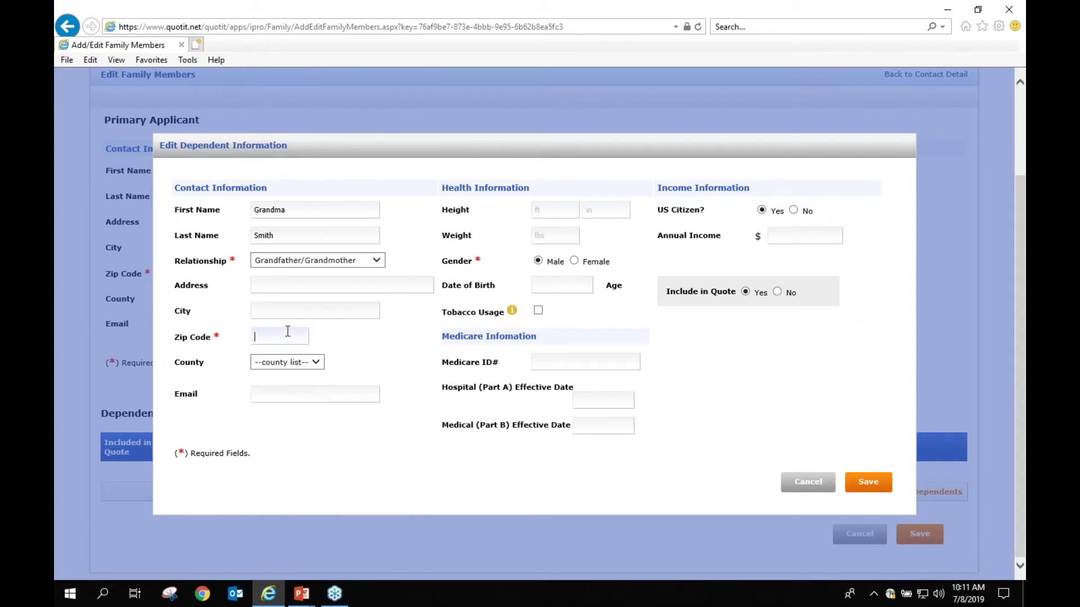
type("33065")
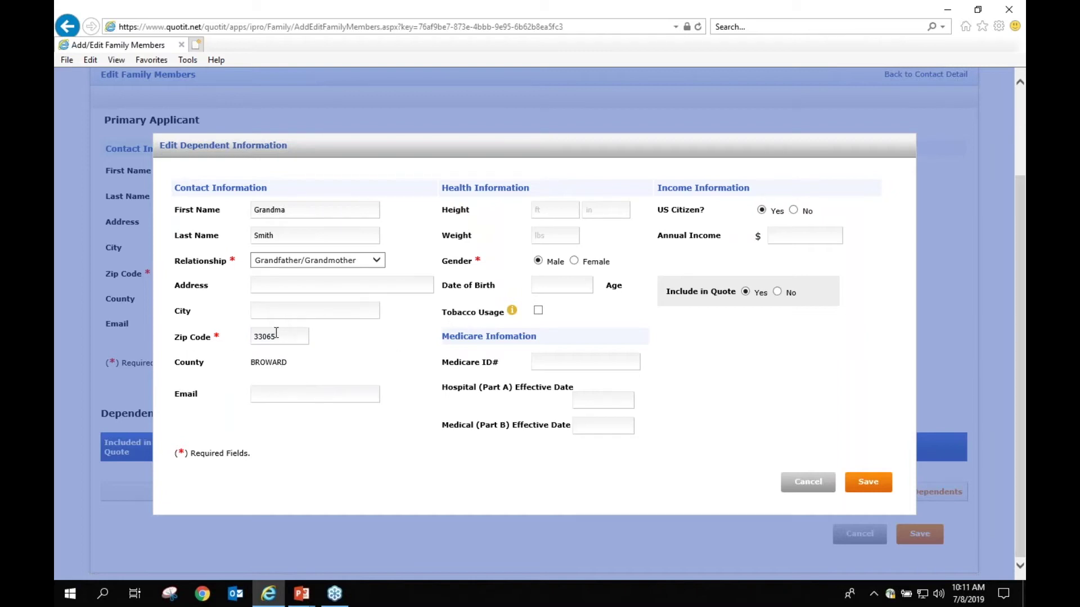
left_click(552, 281)
type("01/01/1940")
left_click(868, 483)
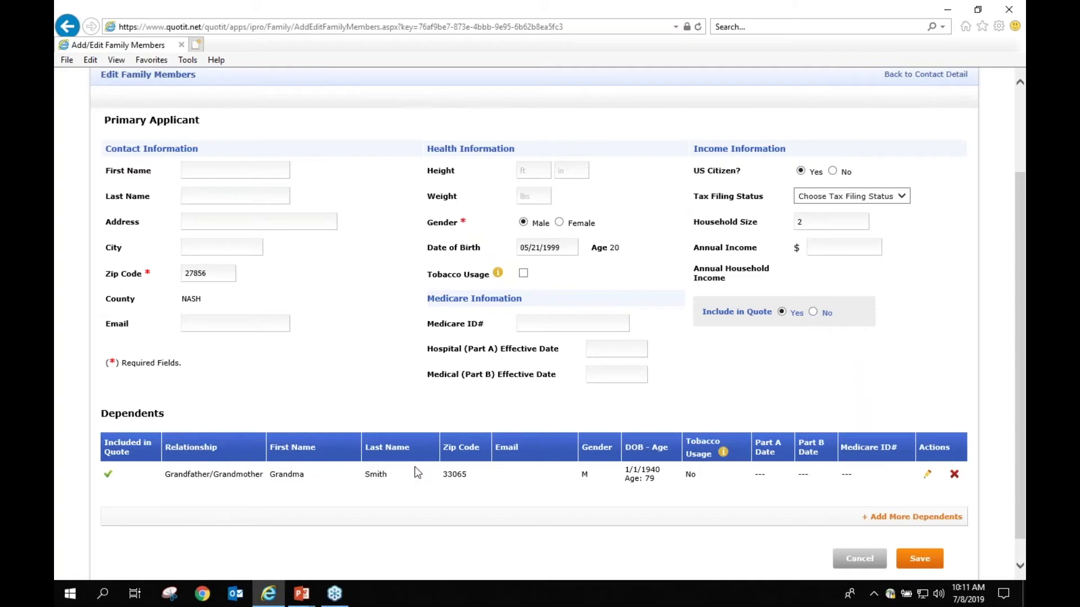
left_click(920, 558)
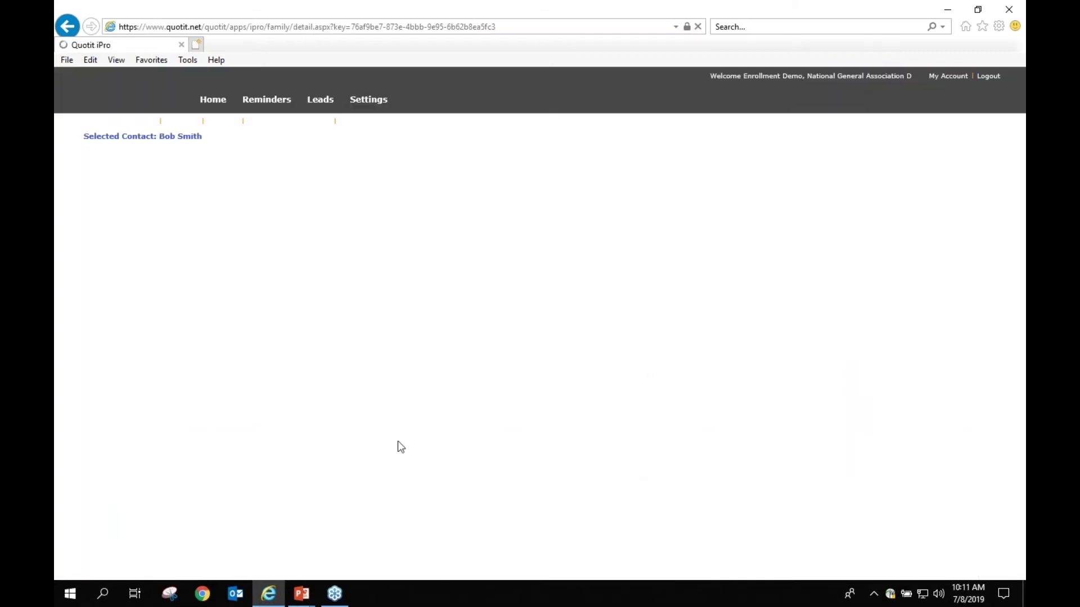
Step: Check the new grandparent row in the census and start a new proposal
scroll(458, 350, "down", 3)
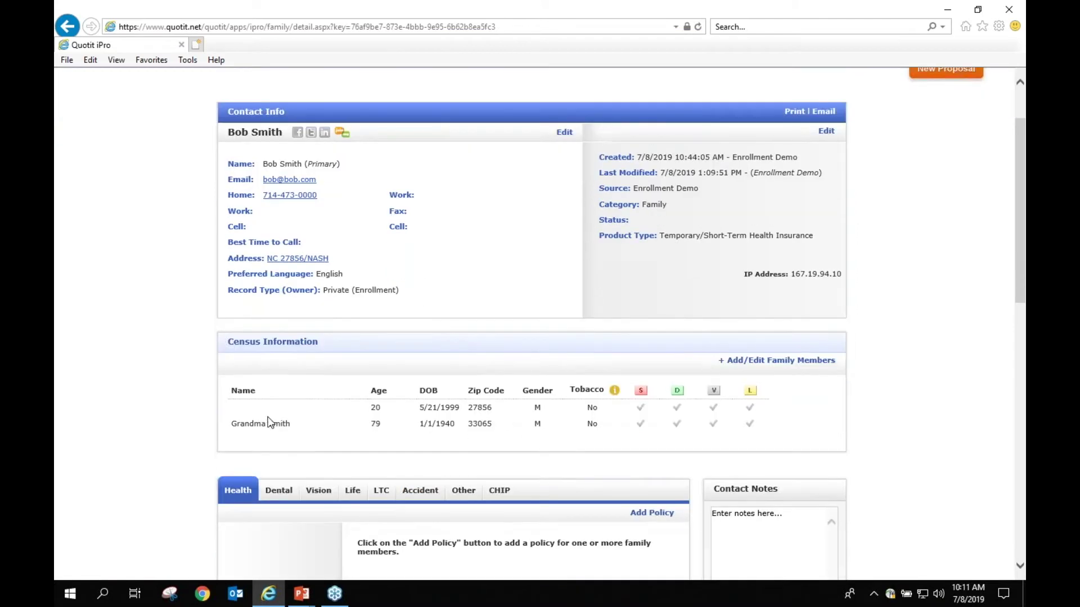
left_click_drag(230, 425, 630, 431)
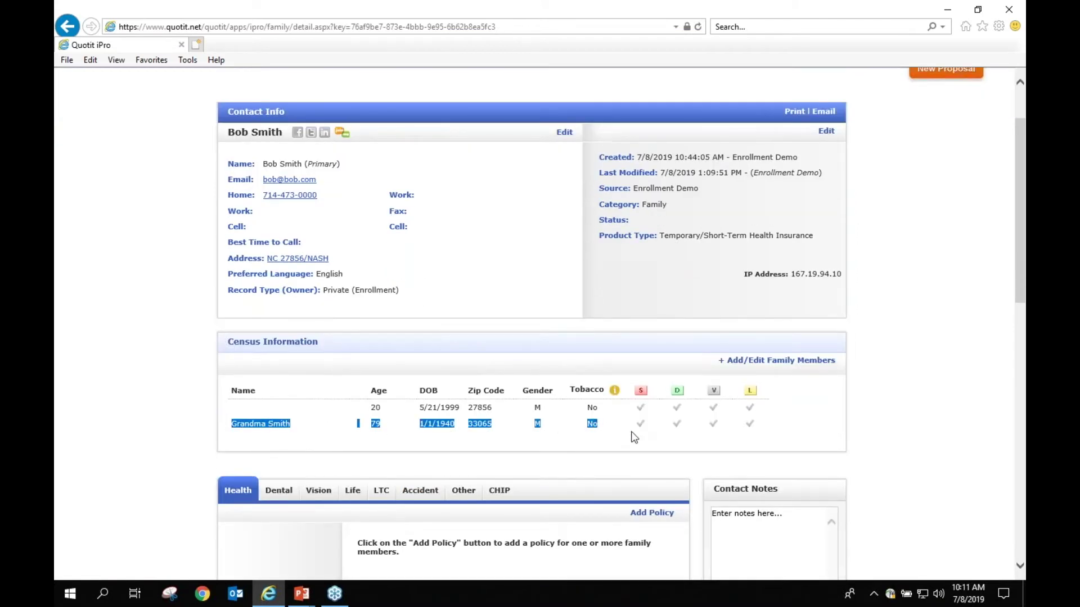
left_click(605, 442)
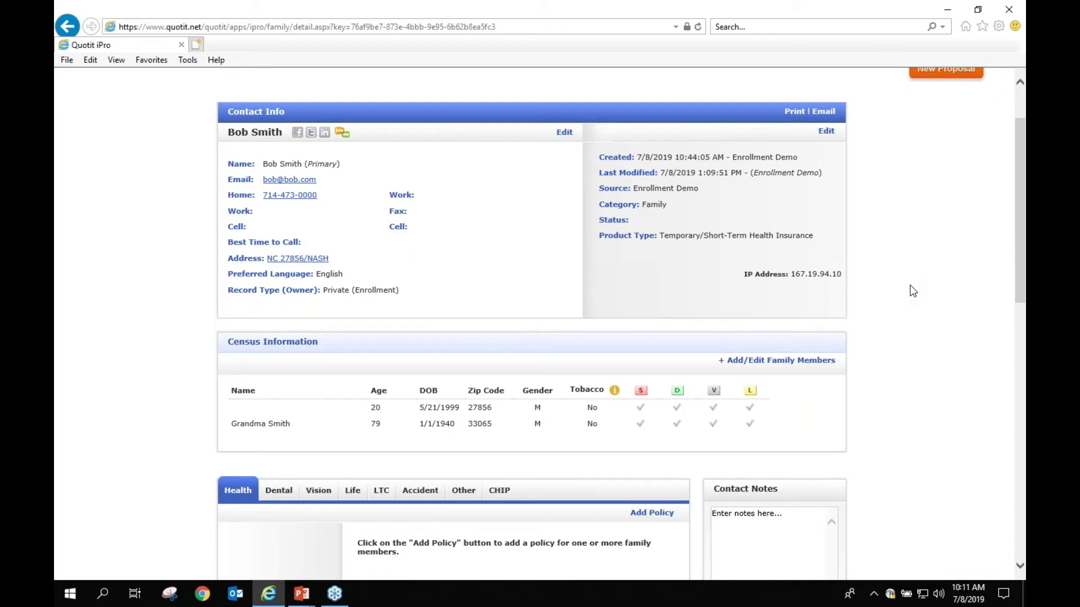
scroll(905, 294, "up", 2)
scroll(905, 295, "up", 1)
left_click(946, 148)
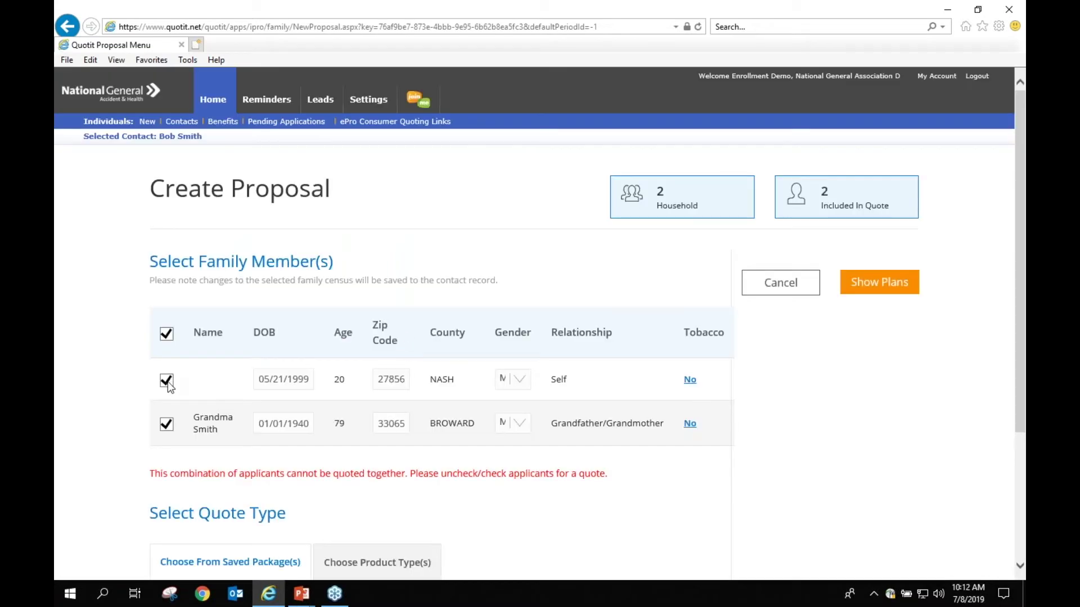
Step: Exclude the Self applicant from the proposal and return to the contact's detail page
left_click(167, 382)
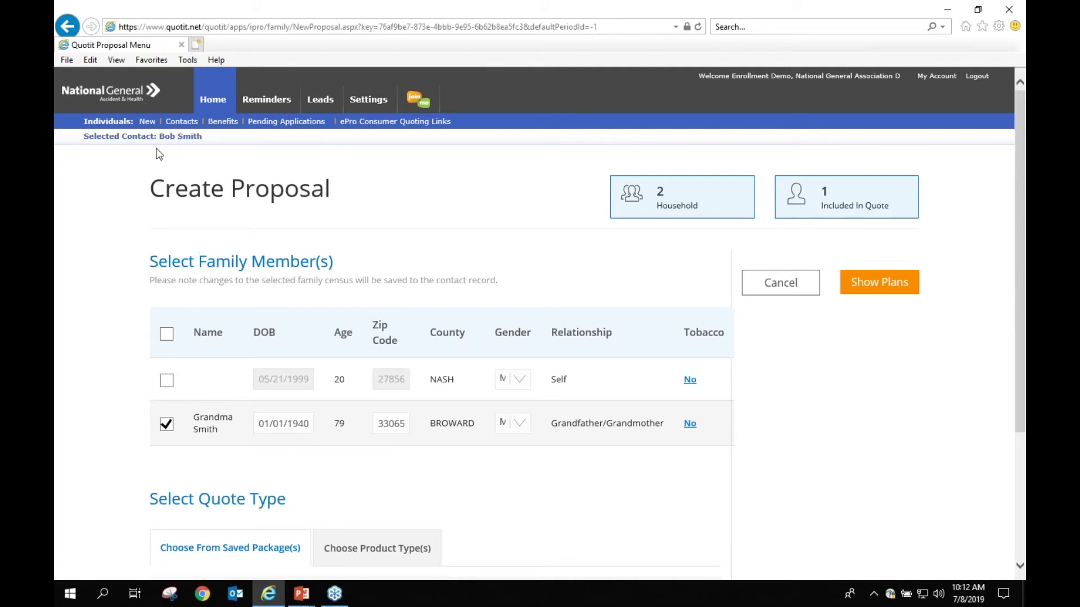
left_click(96, 143)
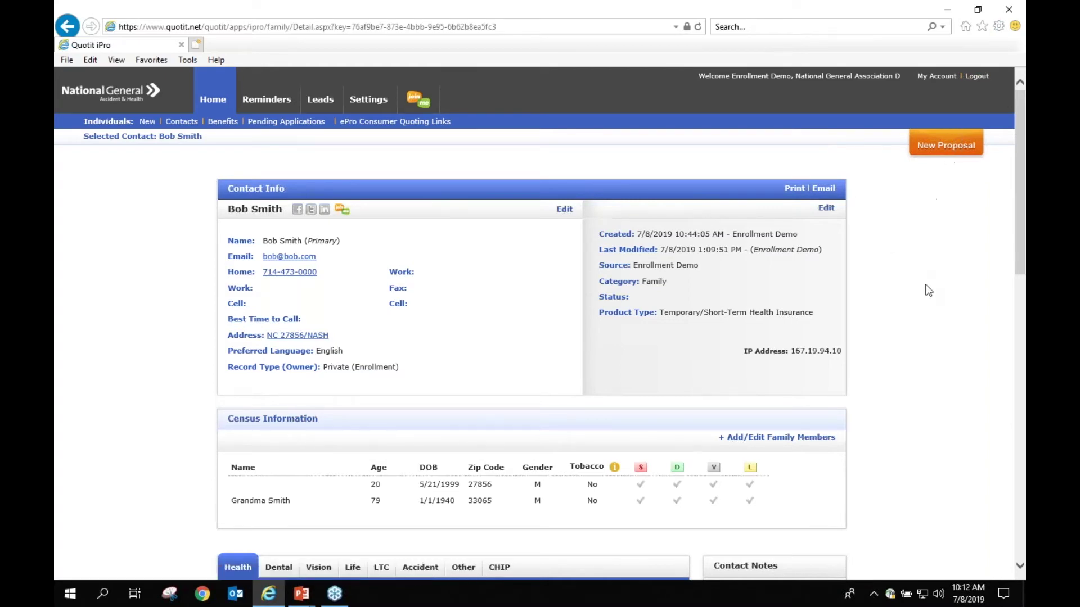
Step: Add a new policy from the Health tab of the contact's policy section
scroll(911, 298, "down", 4)
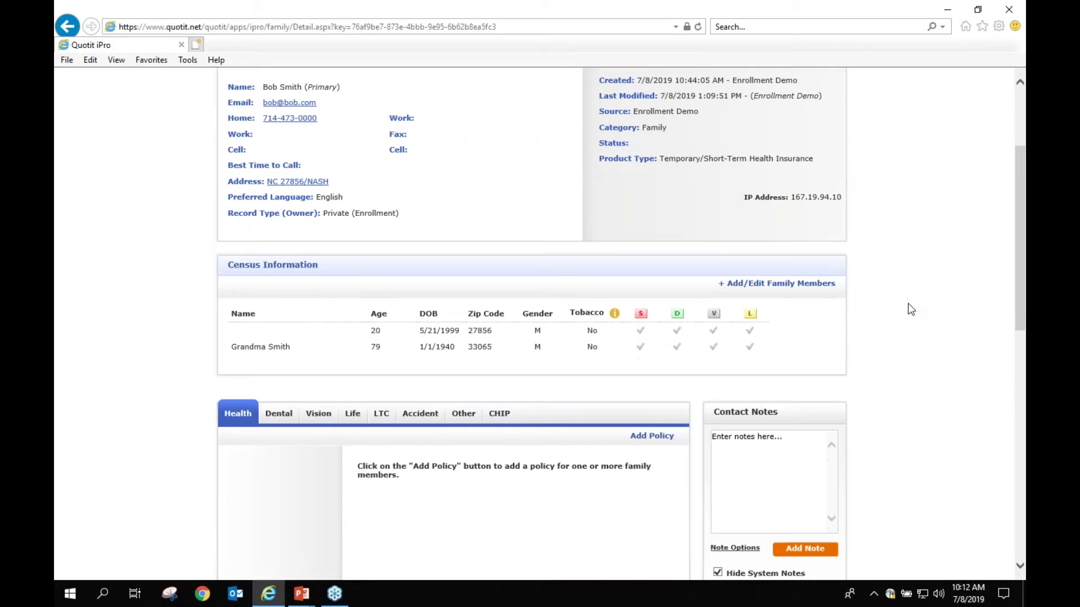
scroll(907, 313, "up", 4)
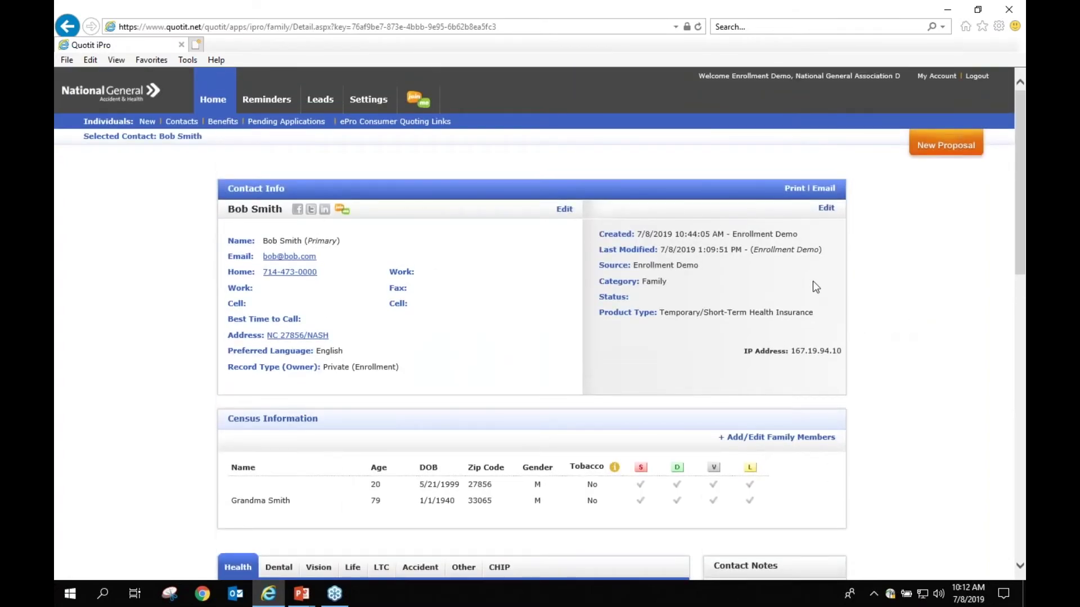
scroll(816, 287, "down", 7)
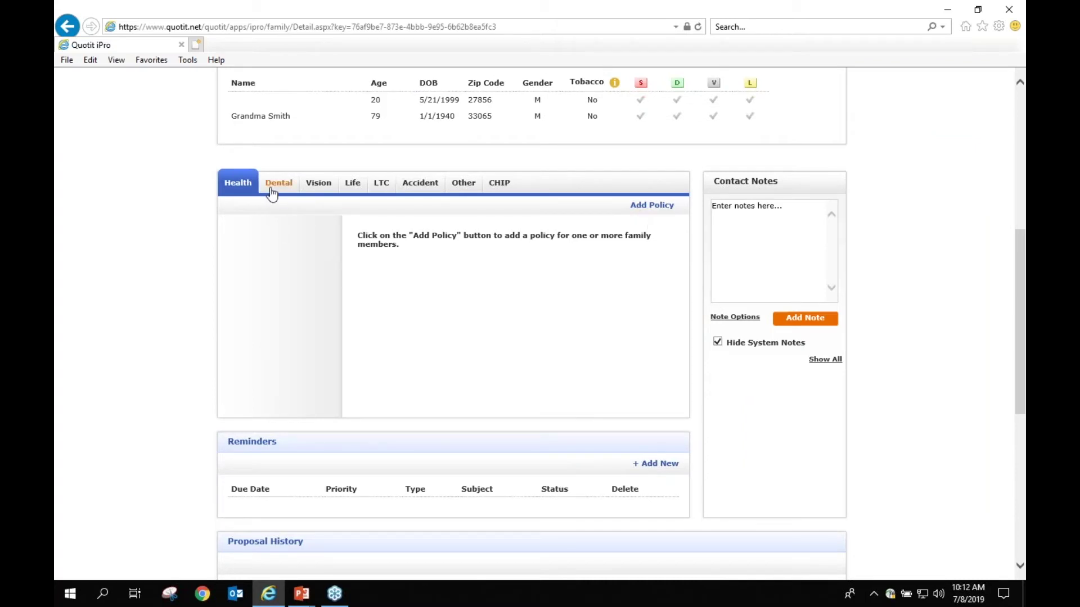
left_click(655, 208)
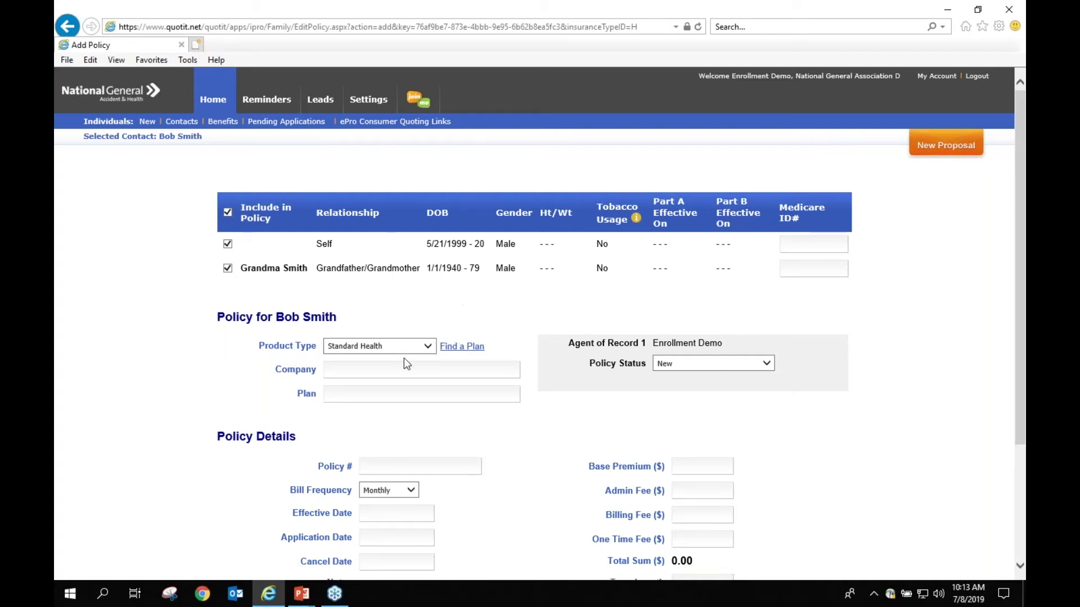
Step: Enter company United and plan Health Protector Guard on the policy form
left_click(367, 375)
type("United")
key("Tab")
type("asd")
key("BackSpace")
key("BackSpace")
key("BackSpace")
type("Health Protector Guard")
scroll(453, 449, "down", 2)
left_click(415, 387)
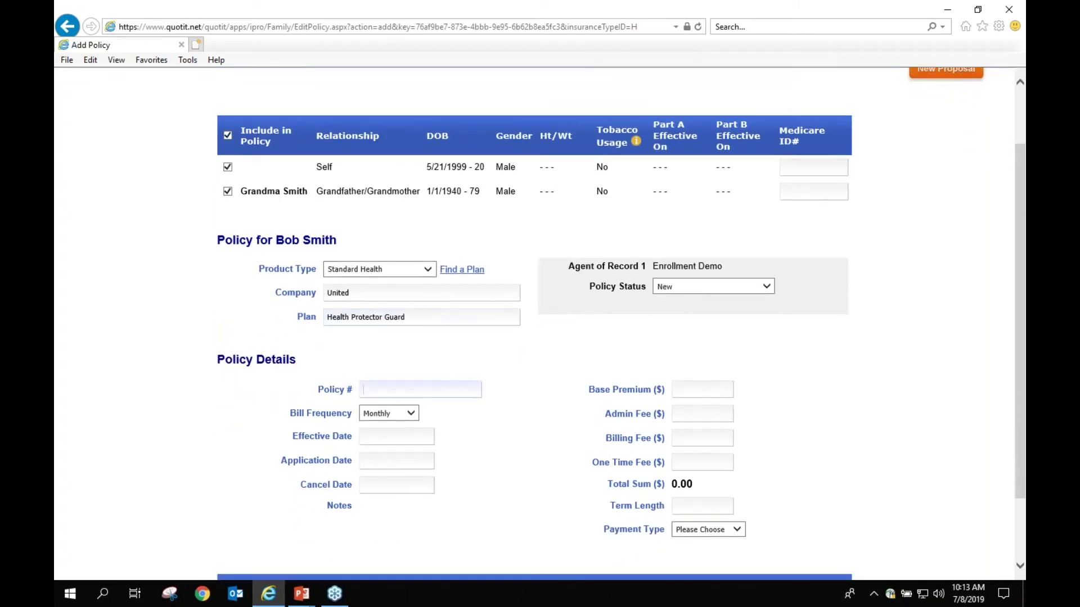
scroll(943, 500, "down", 2)
Step: Set the base premium to 1000 and save the policy
left_click(829, 539)
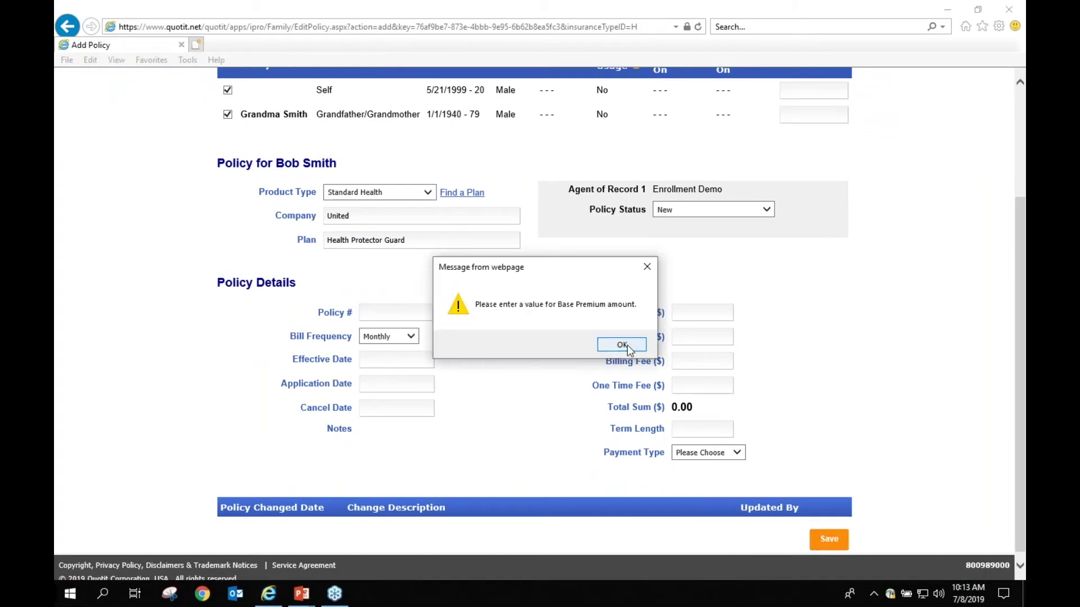
left_click(630, 349)
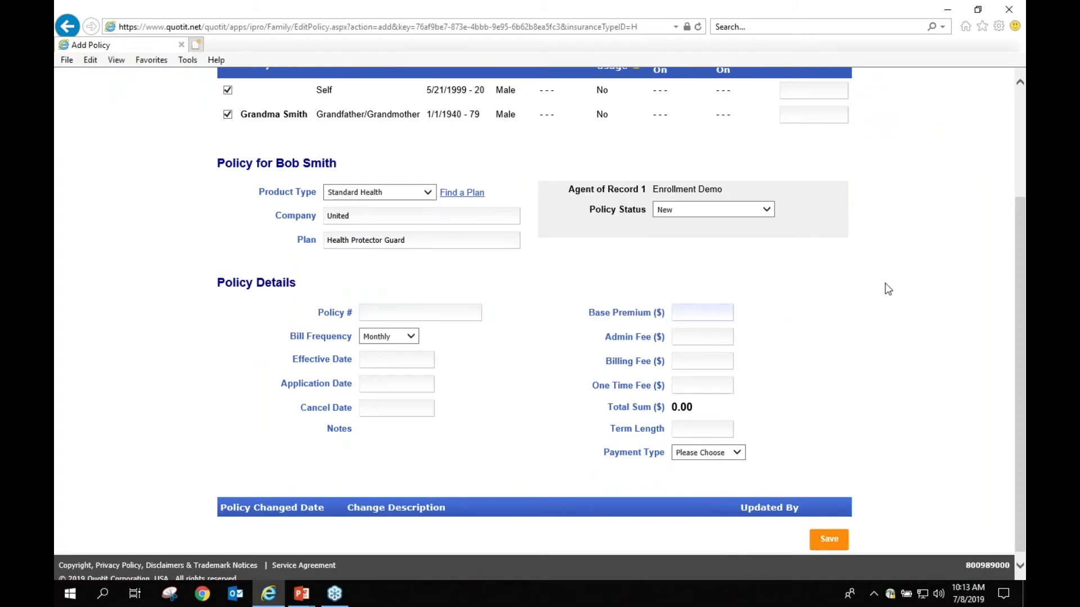
type("1000")
left_click(831, 538)
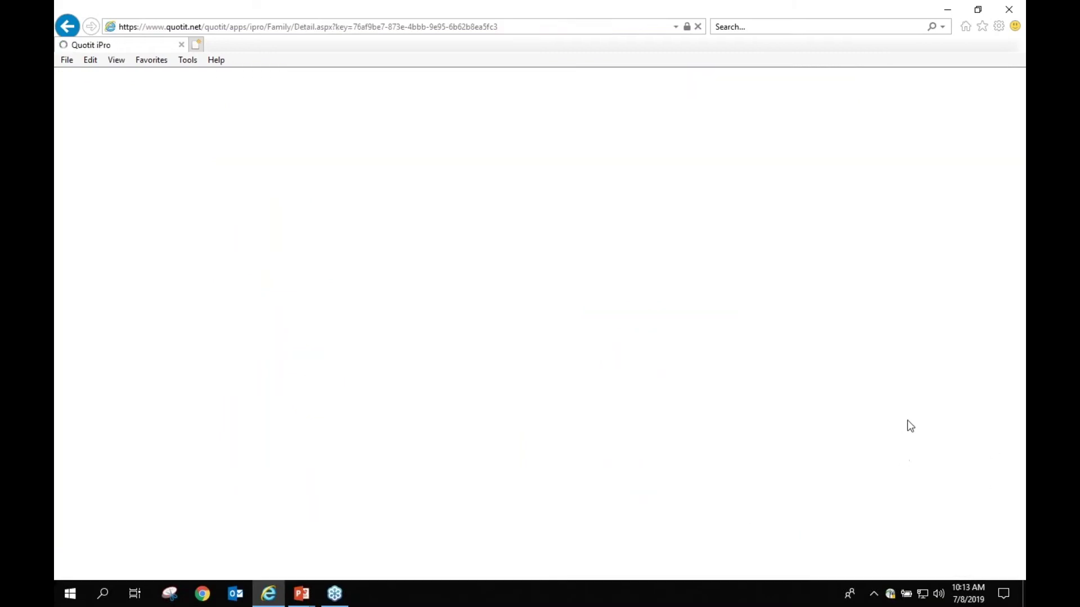
scroll(508, 309, "down", 4)
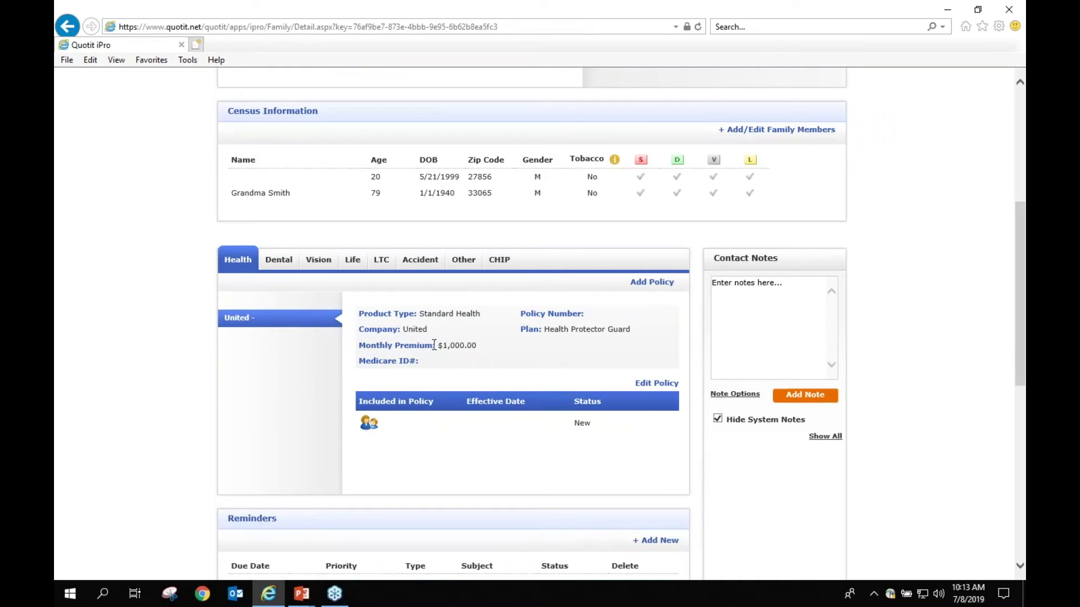
scroll(434, 345, "up", 3)
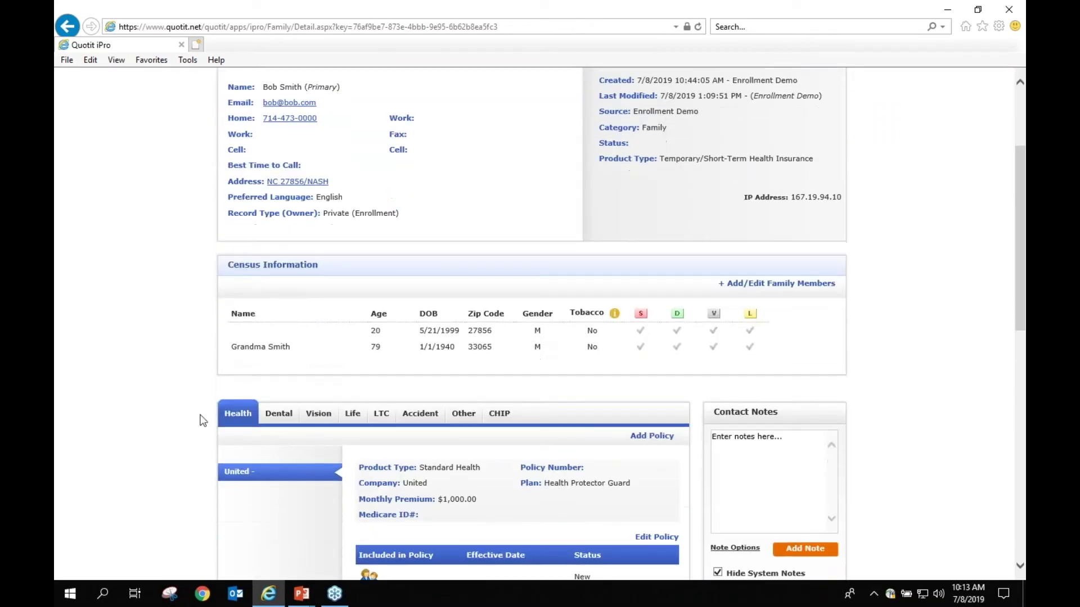
left_click(271, 416)
scroll(420, 454, "down", 2)
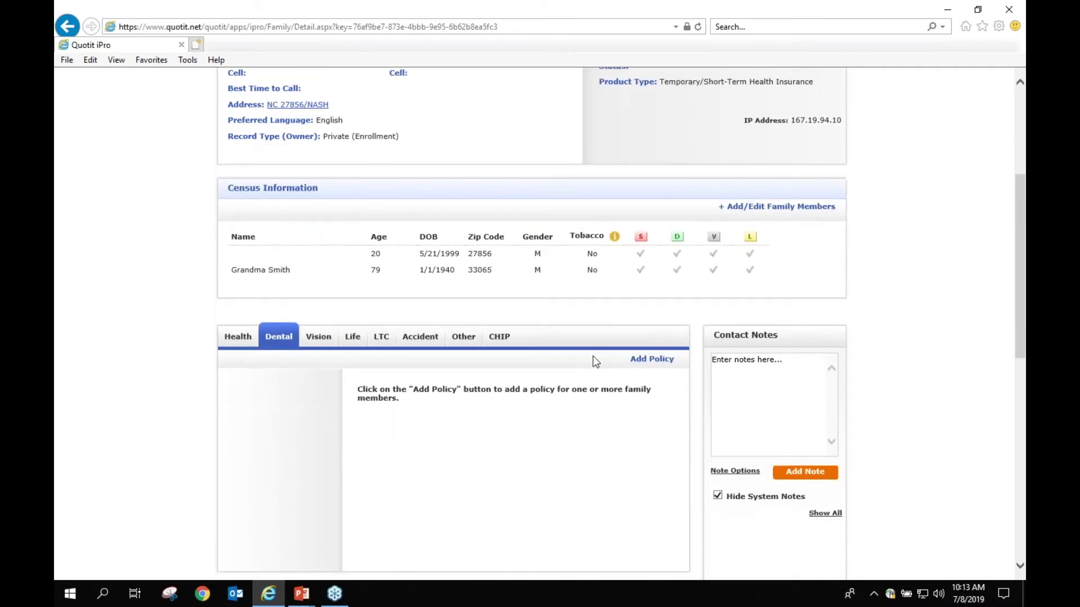
left_click(237, 335)
scroll(404, 354, "down", 2)
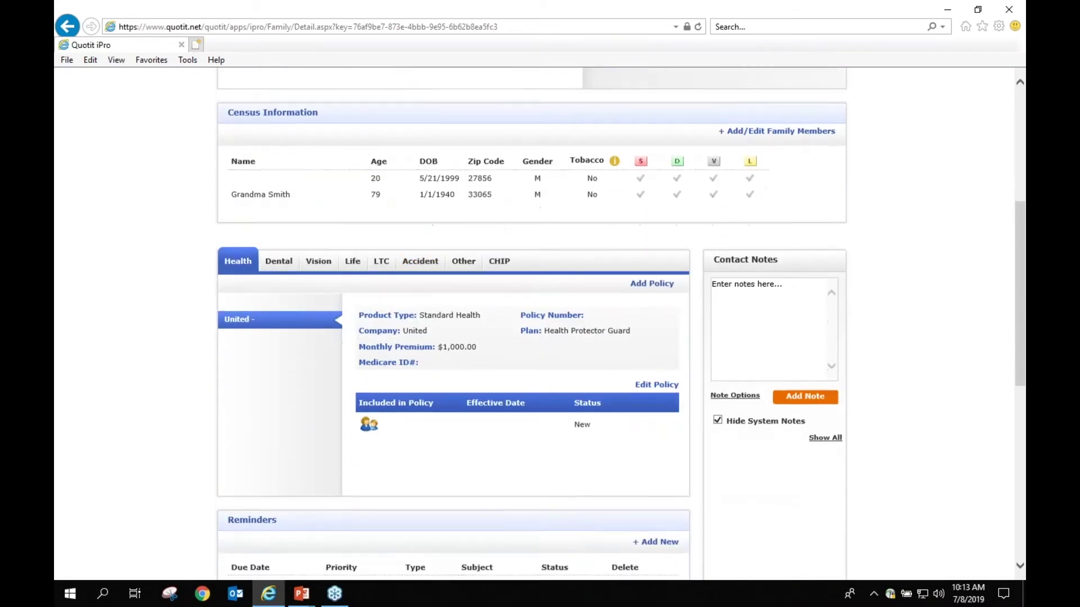
scroll(411, 344, "down", 5)
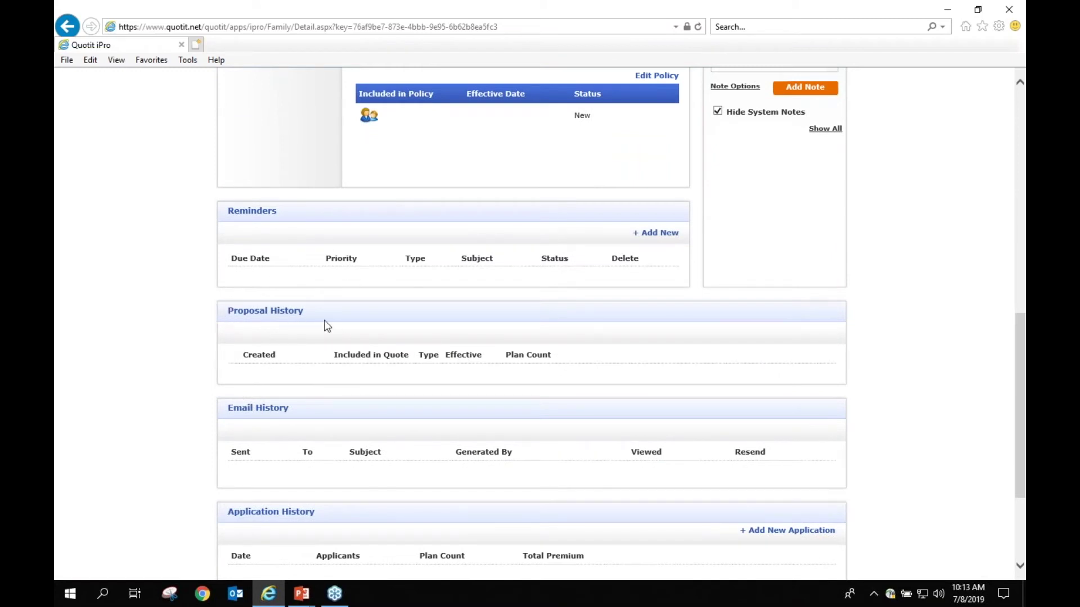
left_click(247, 318)
left_click_drag(678, 453, 637, 449)
left_click(872, 451)
scroll(957, 439, "down", 3)
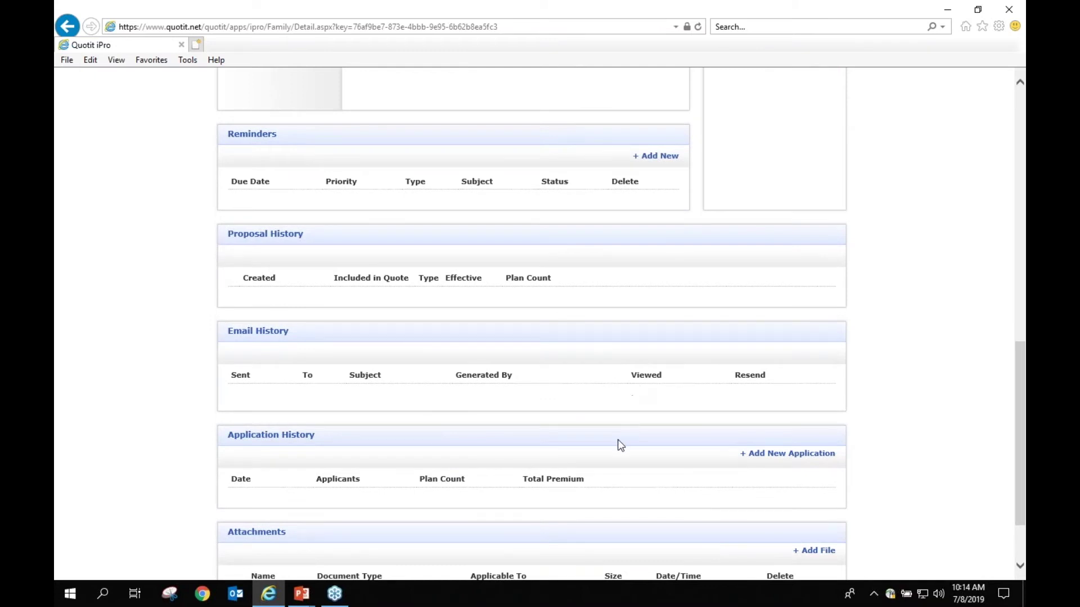
scroll(624, 433, "down", 3)
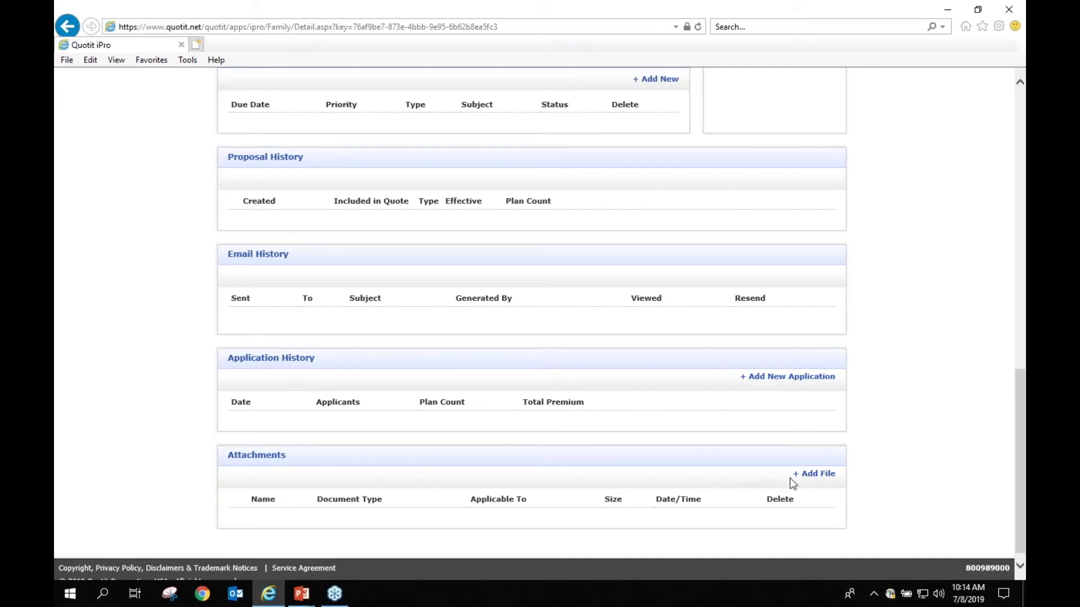
left_click(810, 474)
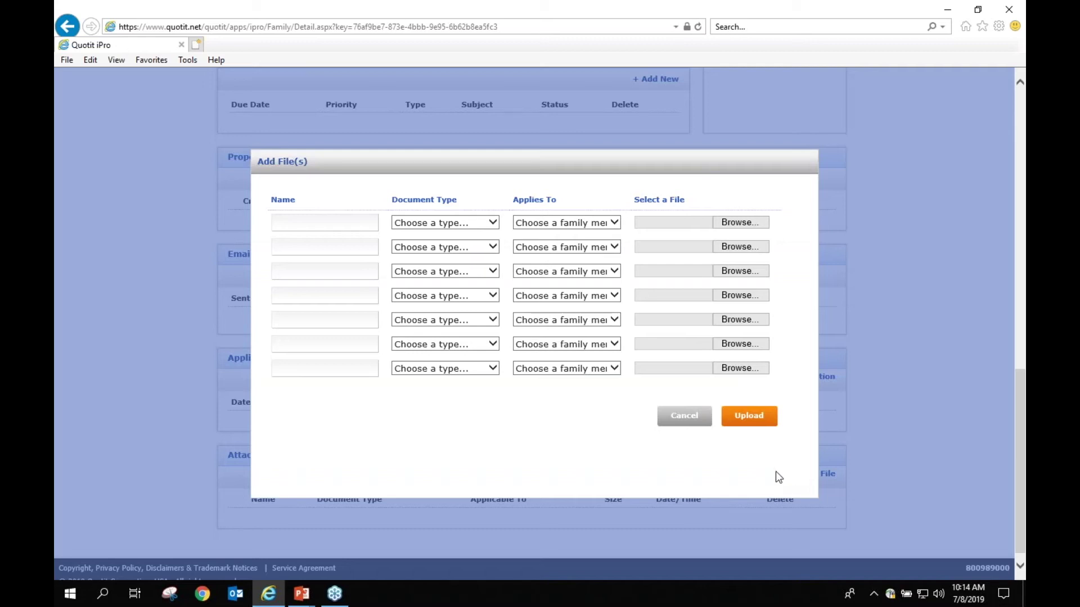
left_click(445, 225)
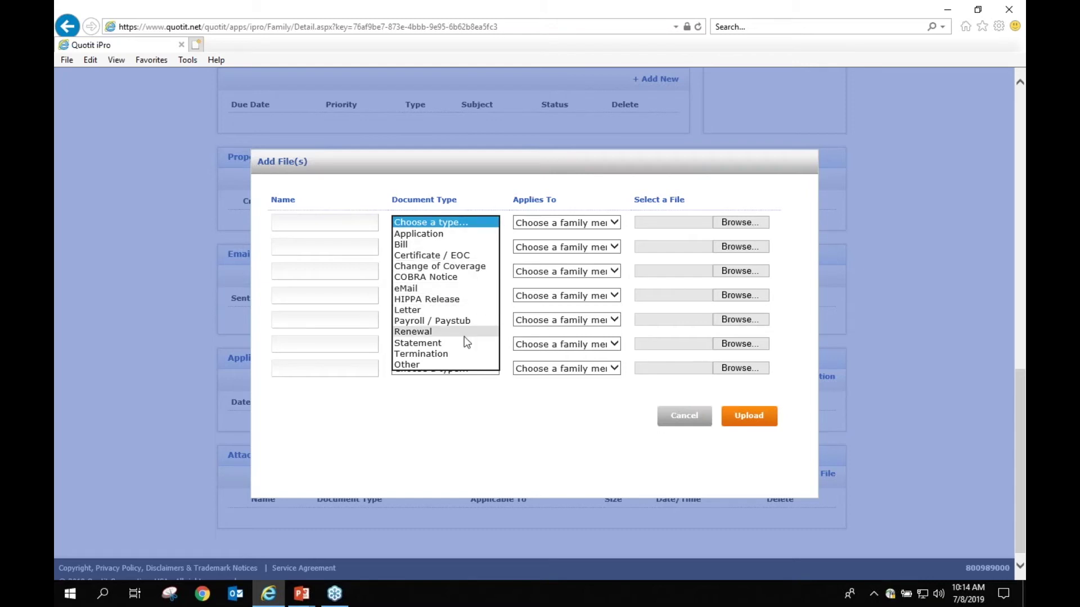
left_click(466, 401)
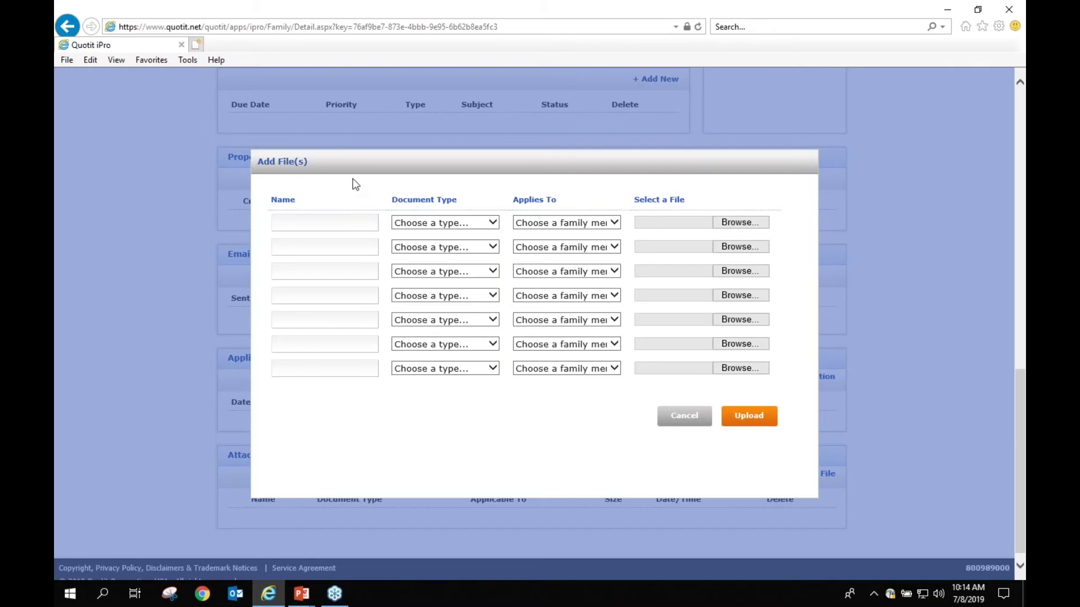
left_click(707, 423)
scroll(859, 475, "up", 15)
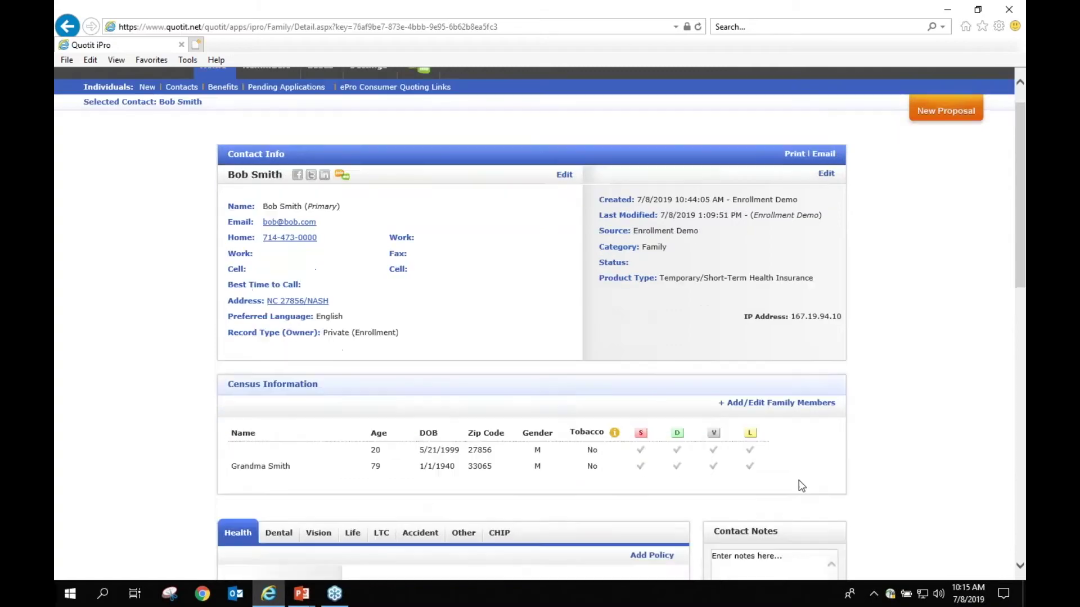
Step: Go to the contact search page and list recent applications
scroll(797, 482, "down", 8)
scroll(762, 435, "down", 4)
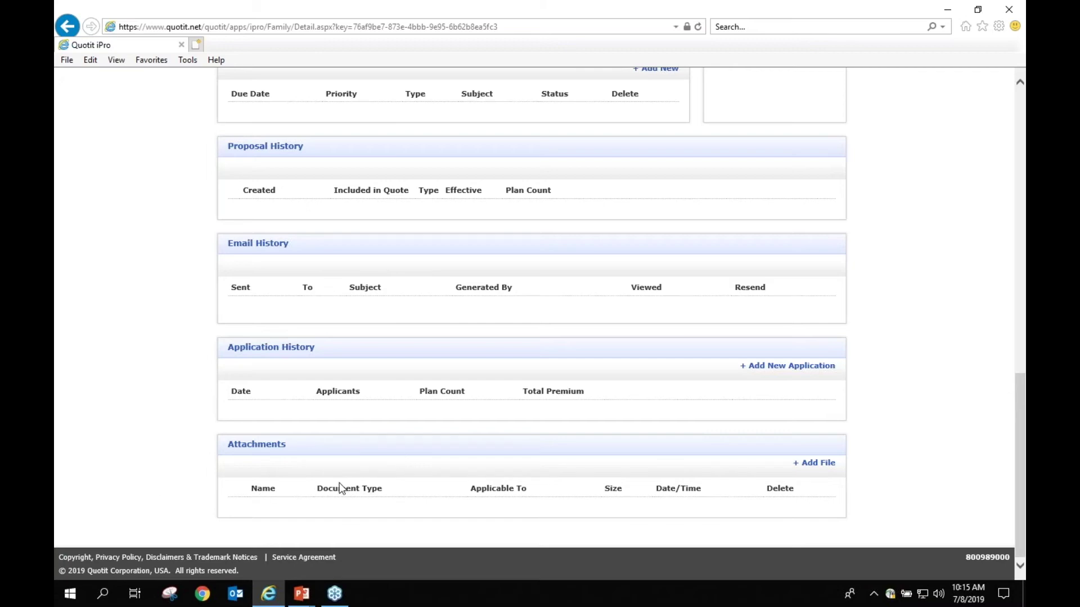
scroll(289, 444, "up", 15)
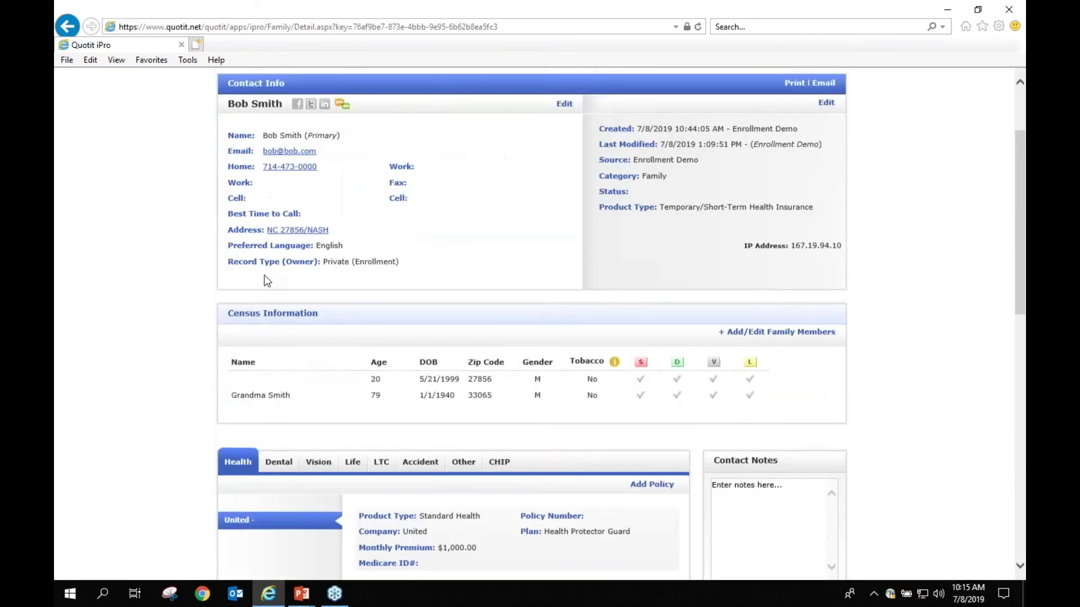
left_click(180, 122)
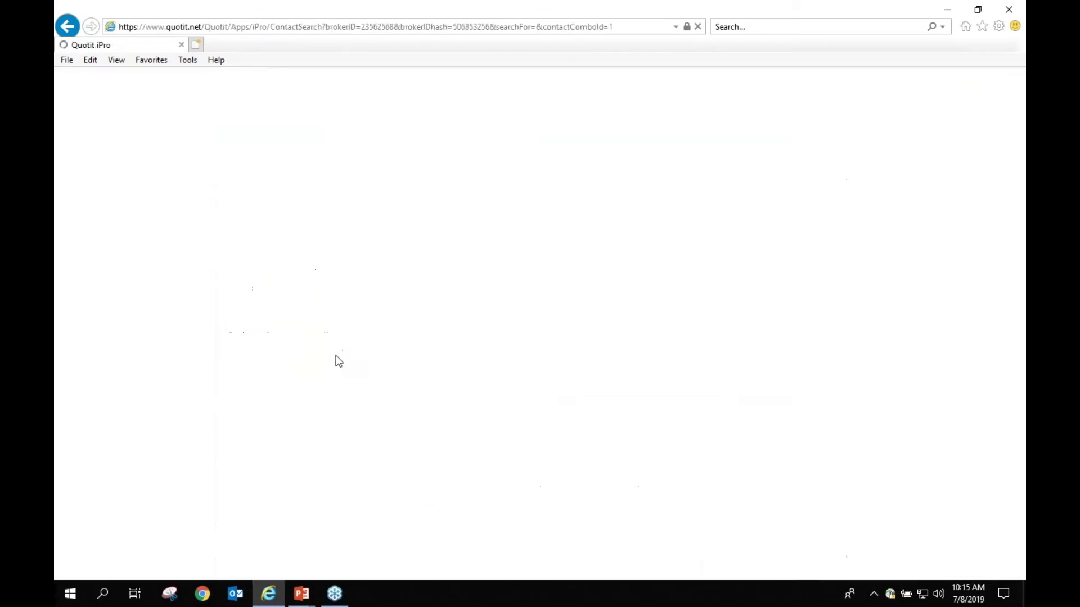
left_click(168, 392)
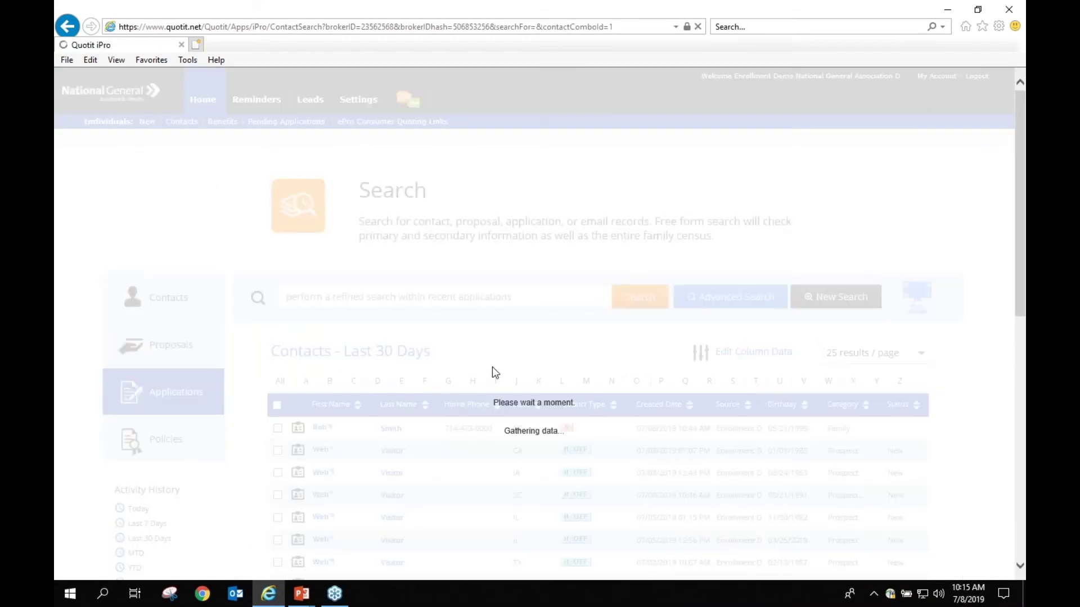
Step: List the last 30 days' proposals and open the first proposal's contact
scroll(592, 356, "down", 2)
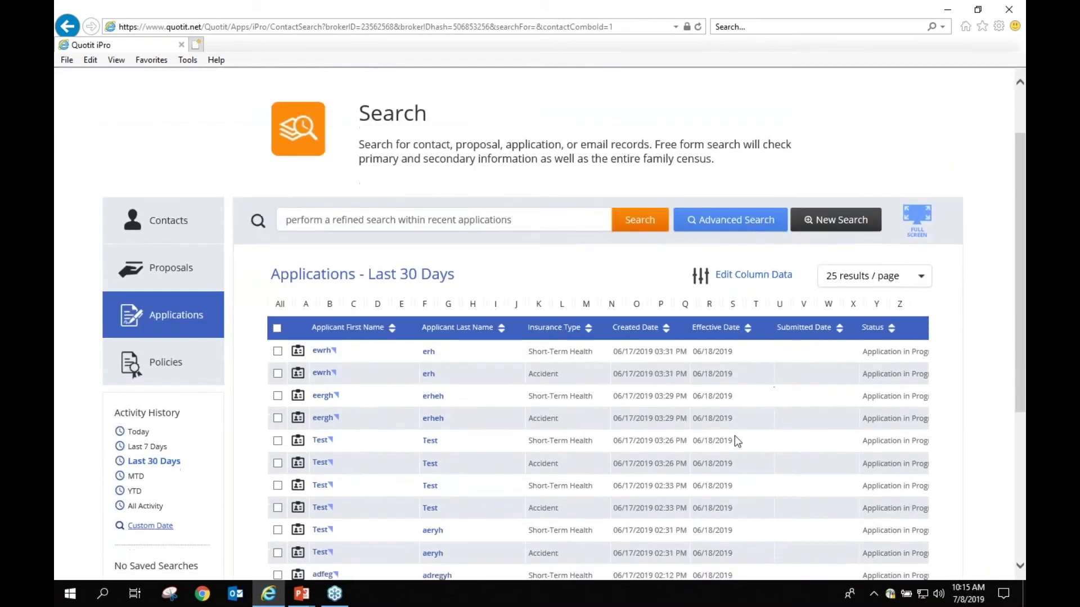
scroll(850, 397, "down", 4)
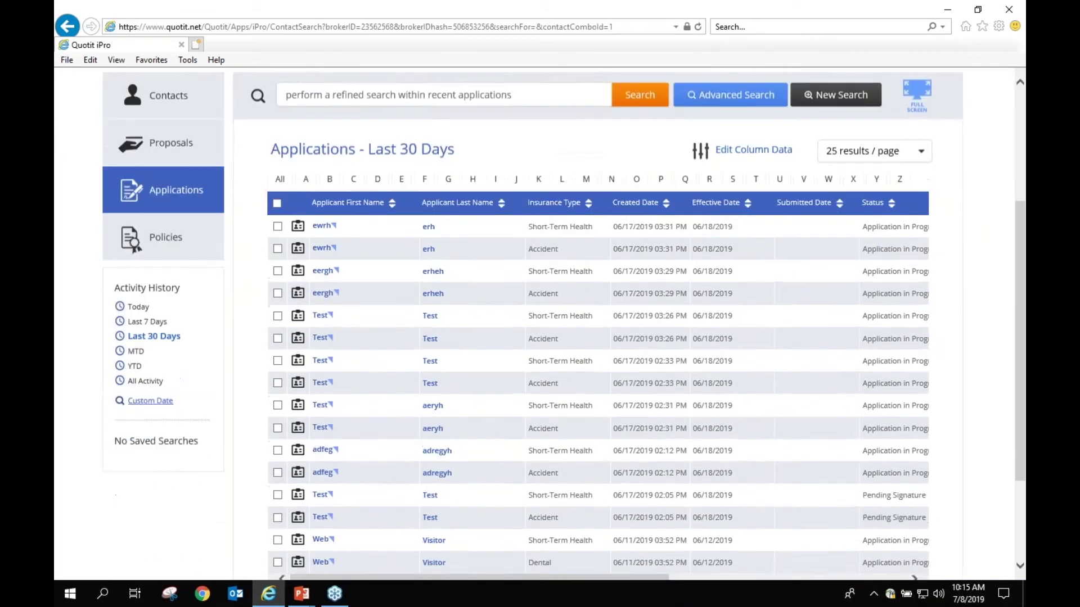
scroll(899, 94, "up", 4)
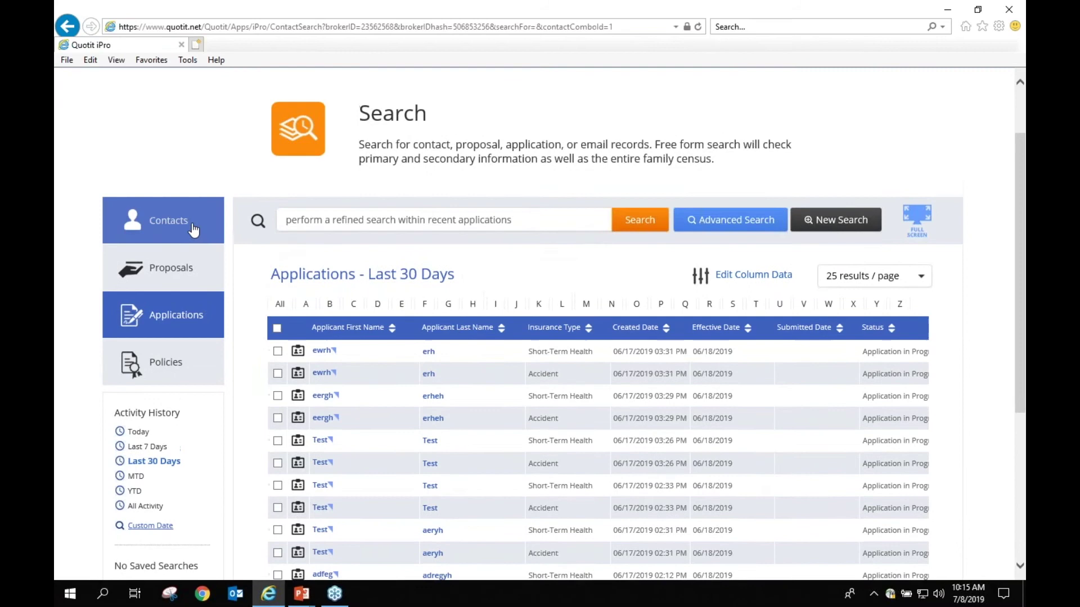
left_click(181, 269)
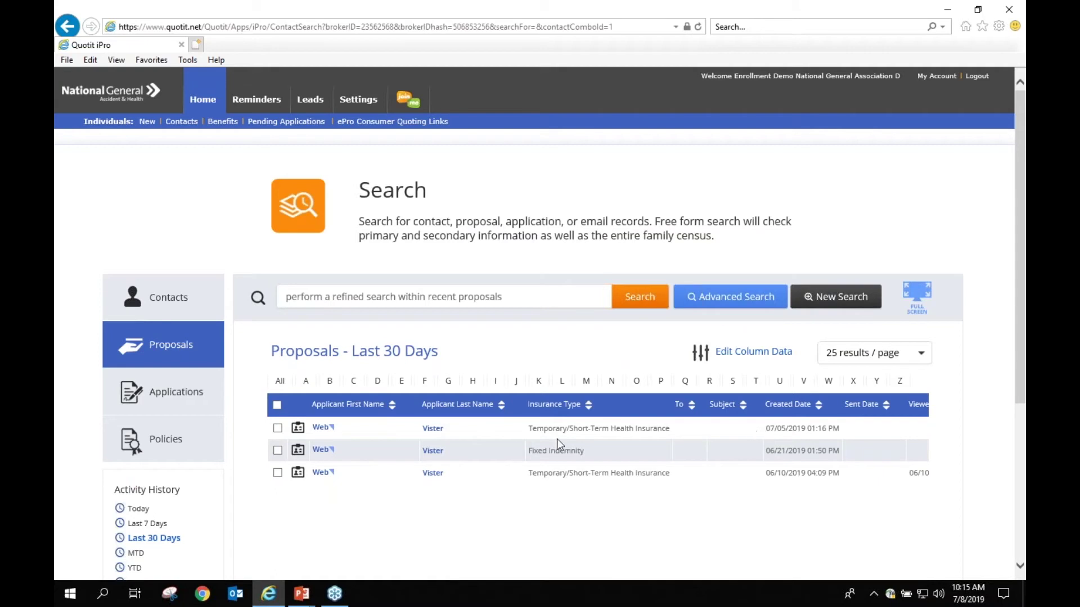
left_click(319, 428)
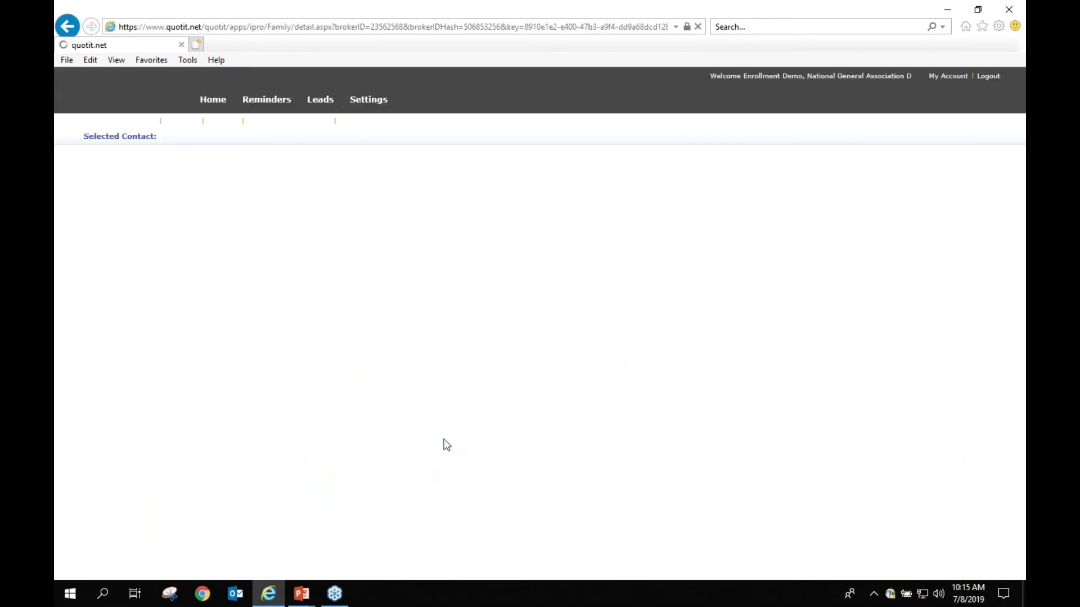
Step: Review the proposal's 12 Short Term plans, then return to the contact search
scroll(436, 315, "down", 10)
scroll(437, 305, "down", 2)
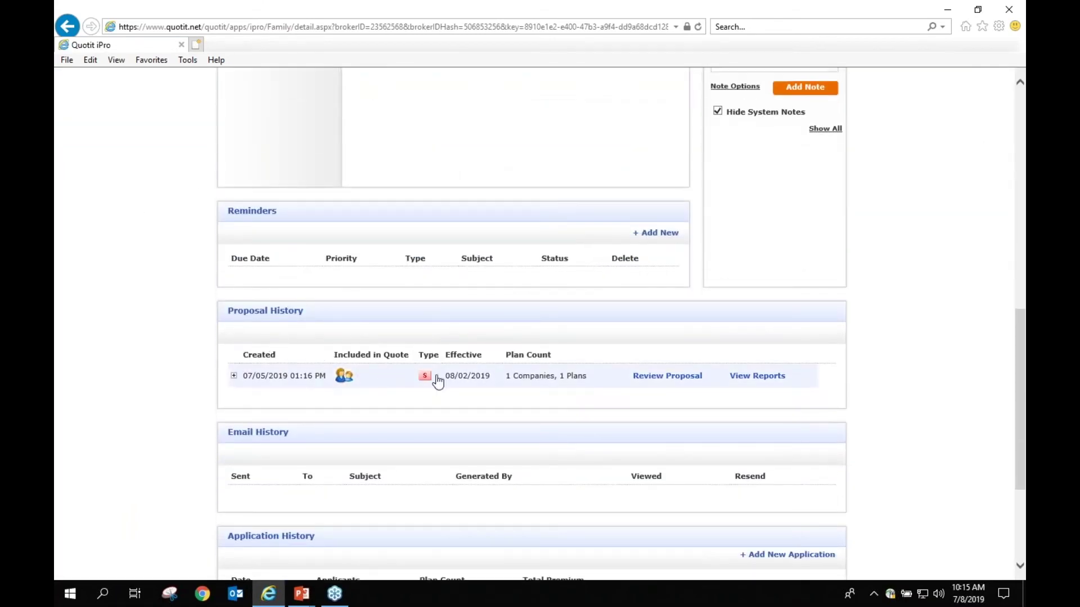
left_click(665, 377)
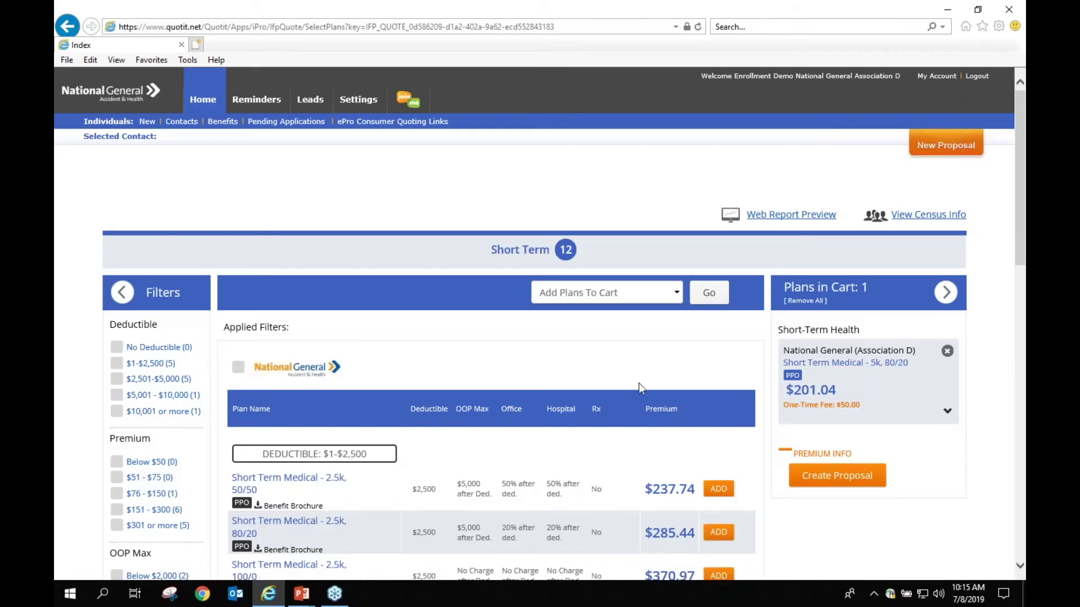
scroll(572, 389, "down", 3)
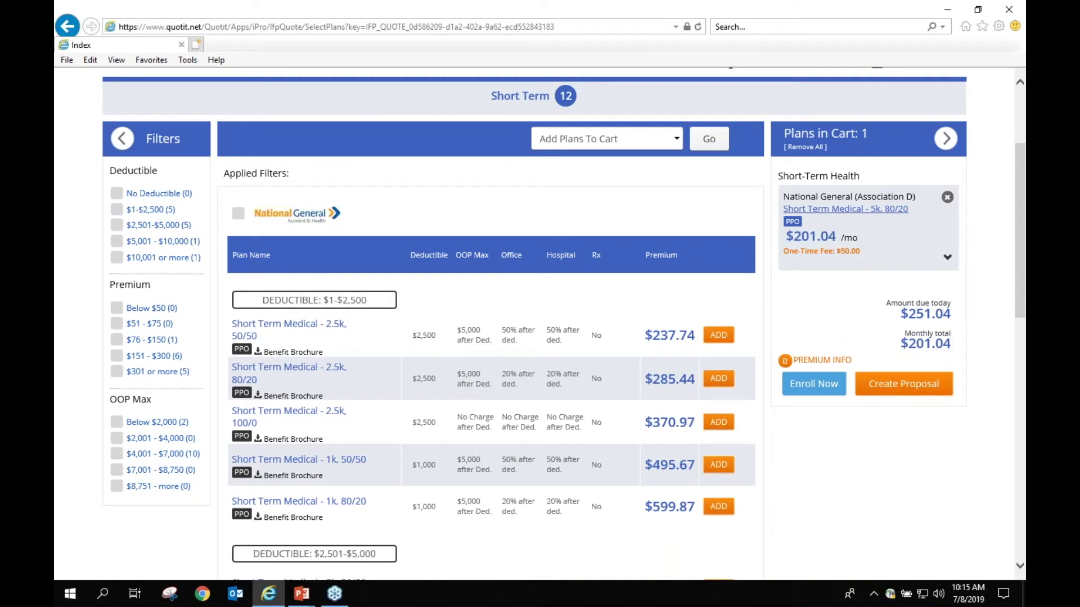
scroll(697, 262, "up", 3)
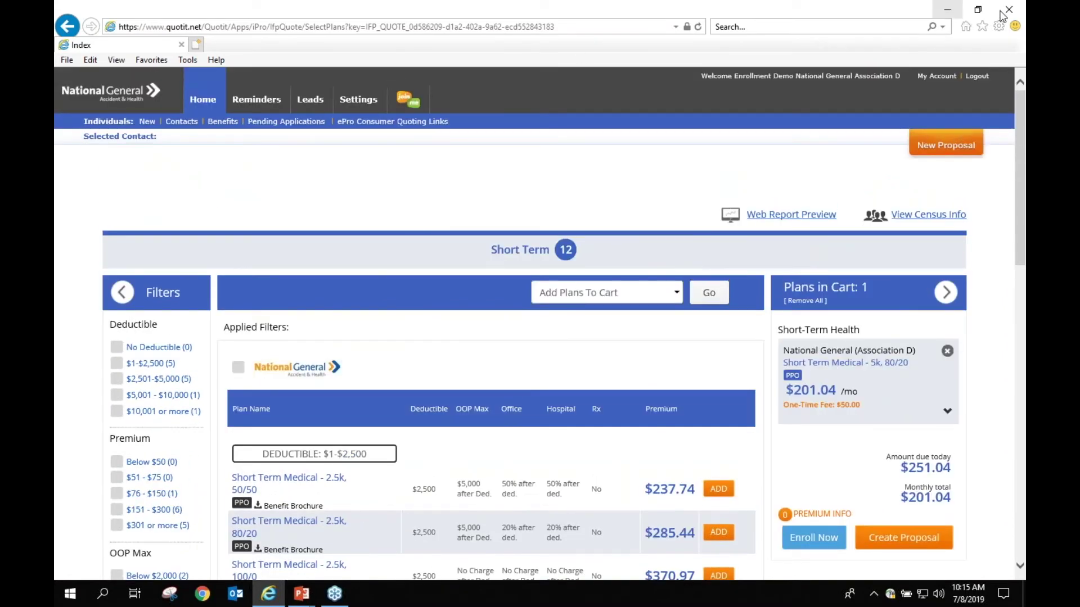
left_click(192, 122)
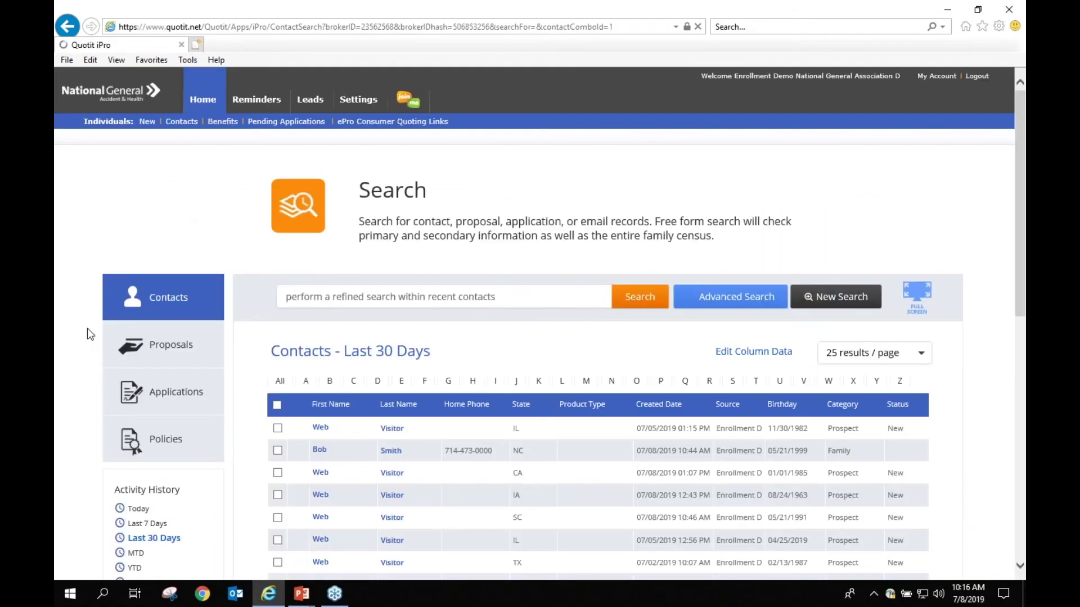
Step: From the recent applications list, open the Test applicant's contact record
left_click(169, 392)
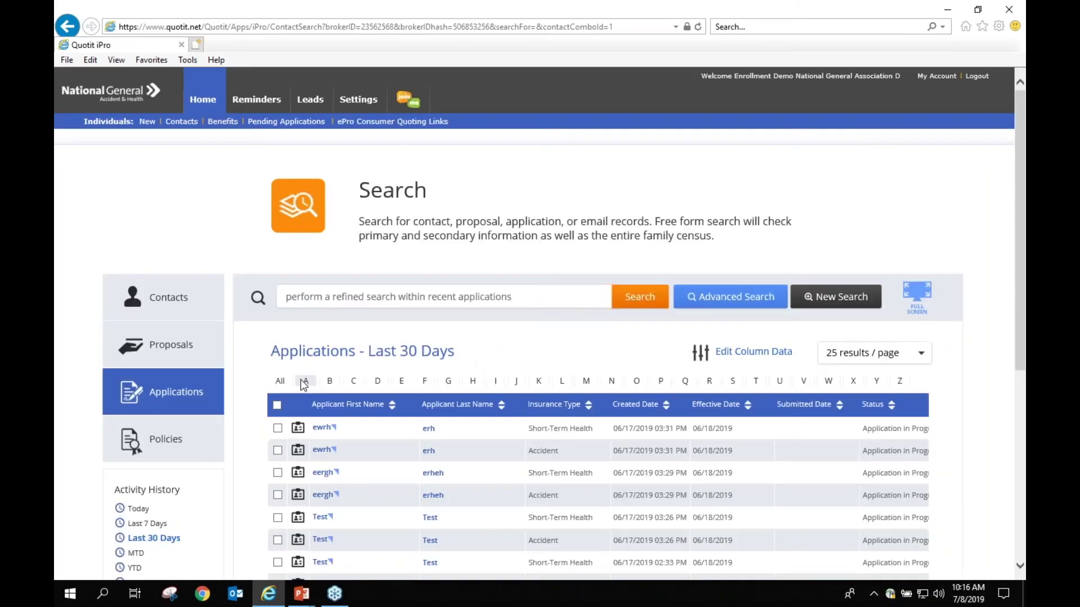
scroll(321, 350, "down", 2)
left_click(322, 440)
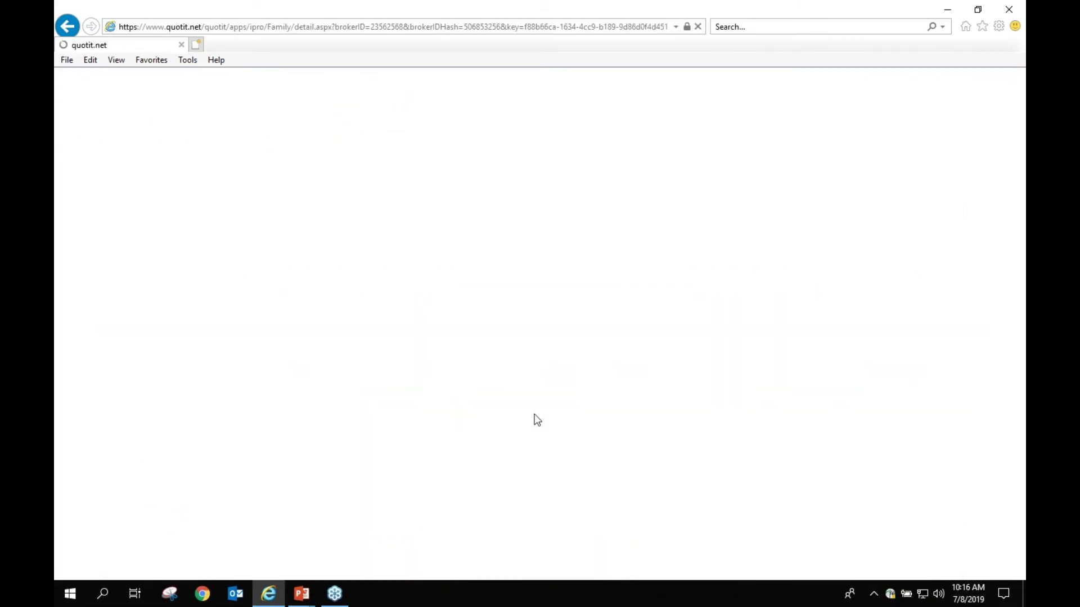
Step: View details of the Short Term Medical - 5k, 100/0 and Plan Enhancer AME 7150 applications
scroll(517, 356, "down", 1)
scroll(516, 356, "down", 12)
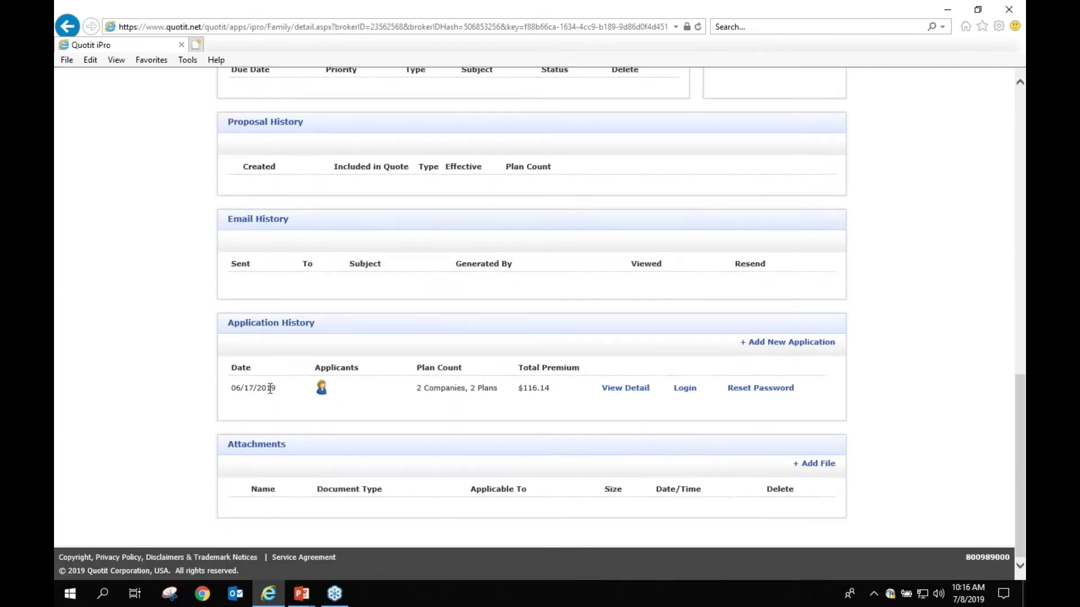
mouse_move(437, 400)
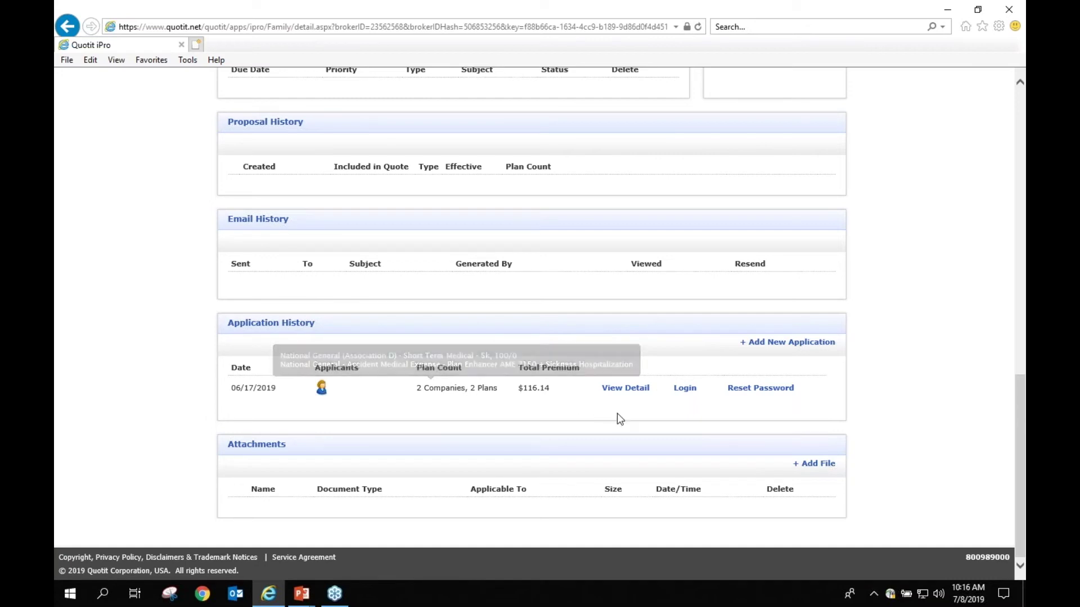
left_click(625, 391)
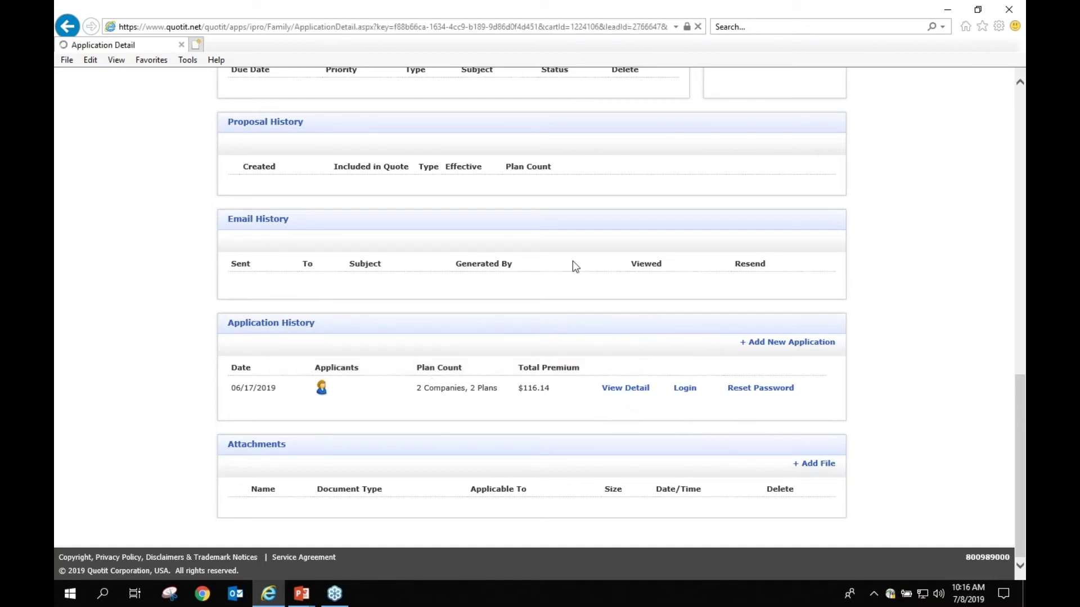
scroll(534, 268, "down", 3)
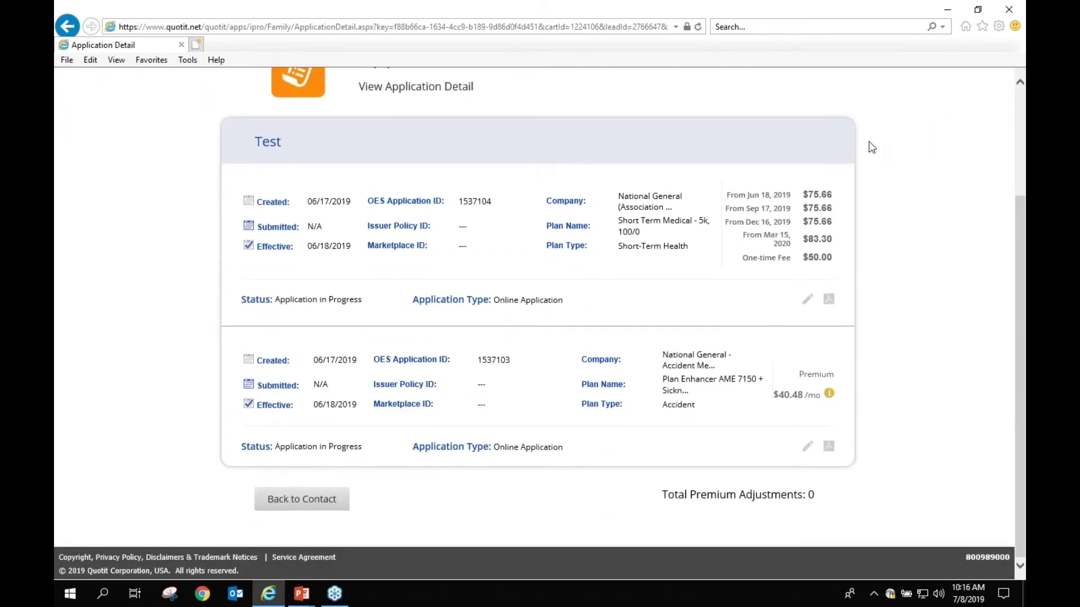